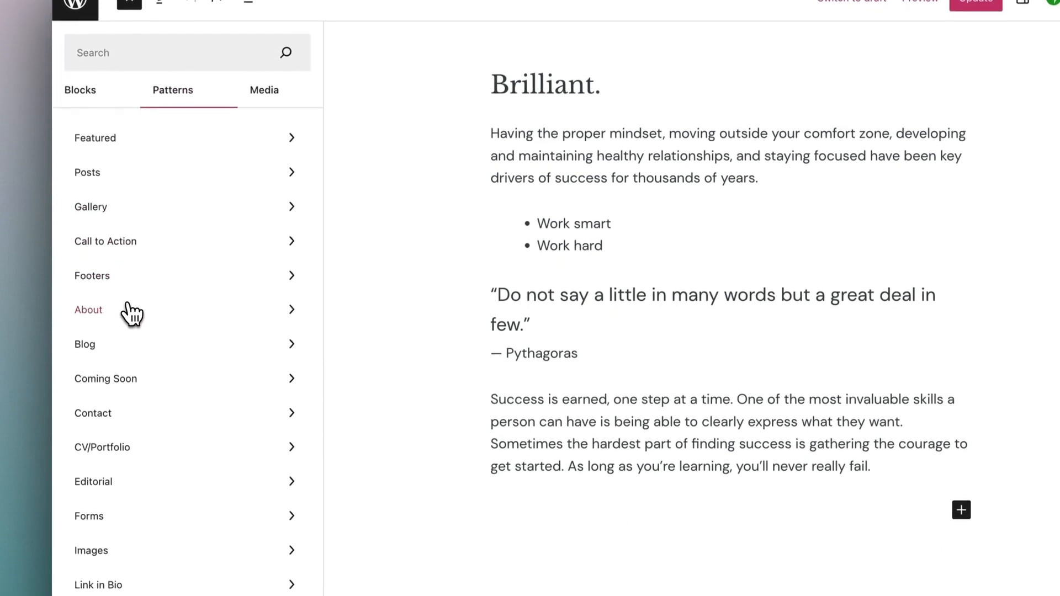
Step: Insert the "Images and paragraphs on Grid" pattern from the About category below the last paragraph
{"action": "left_click", "coordinate": [130, 331]}
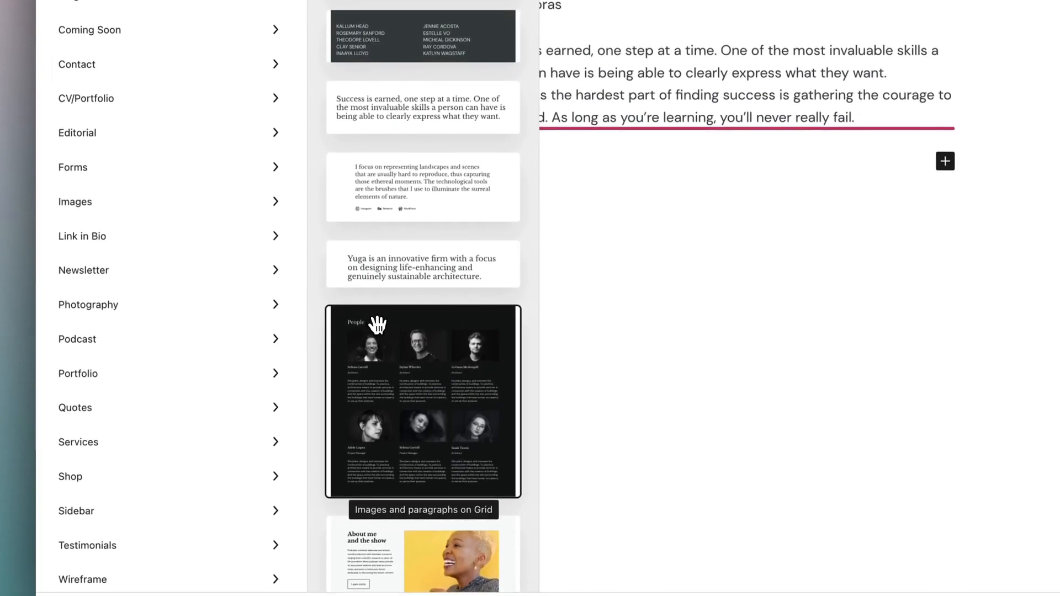
{"action": "left_click", "coordinate": [377, 325]}
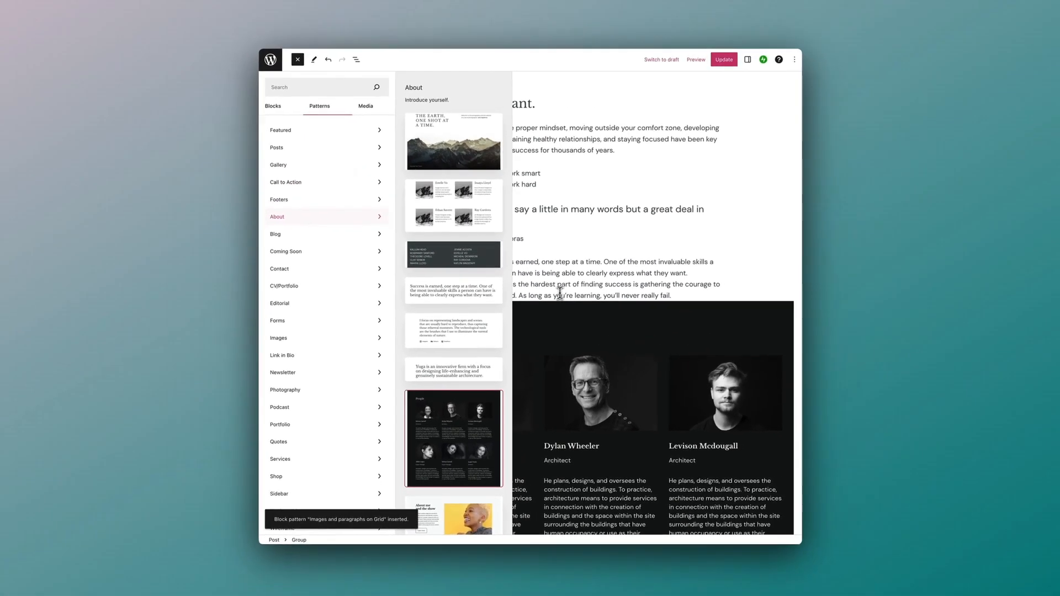
{"action": "left_click", "coordinate": [585, 275]}
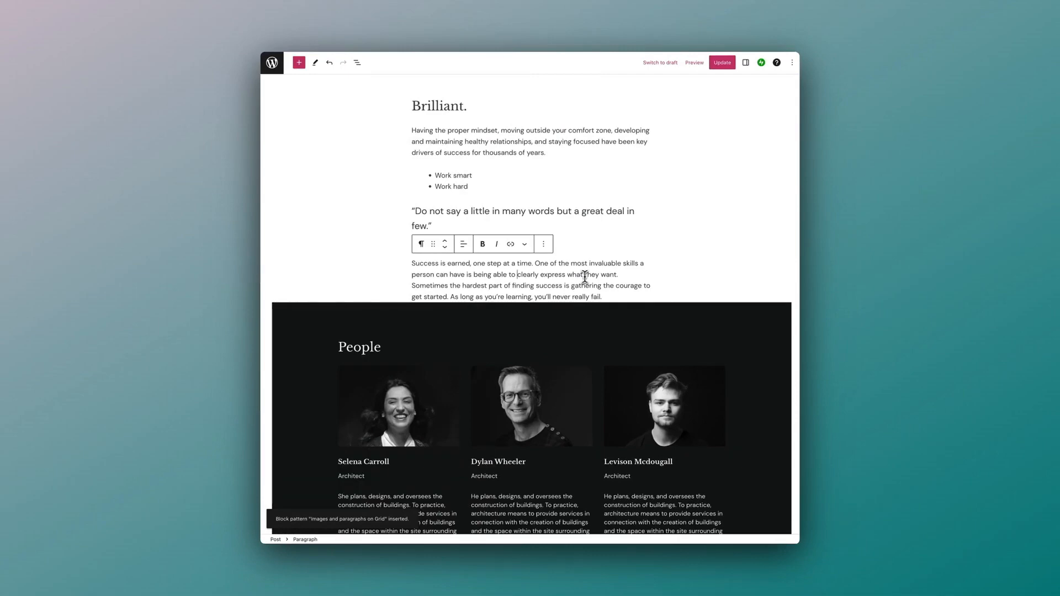
{"action": "scroll", "coordinate": [584, 276], "scroll_direction": "down", "scroll_amount": 5}
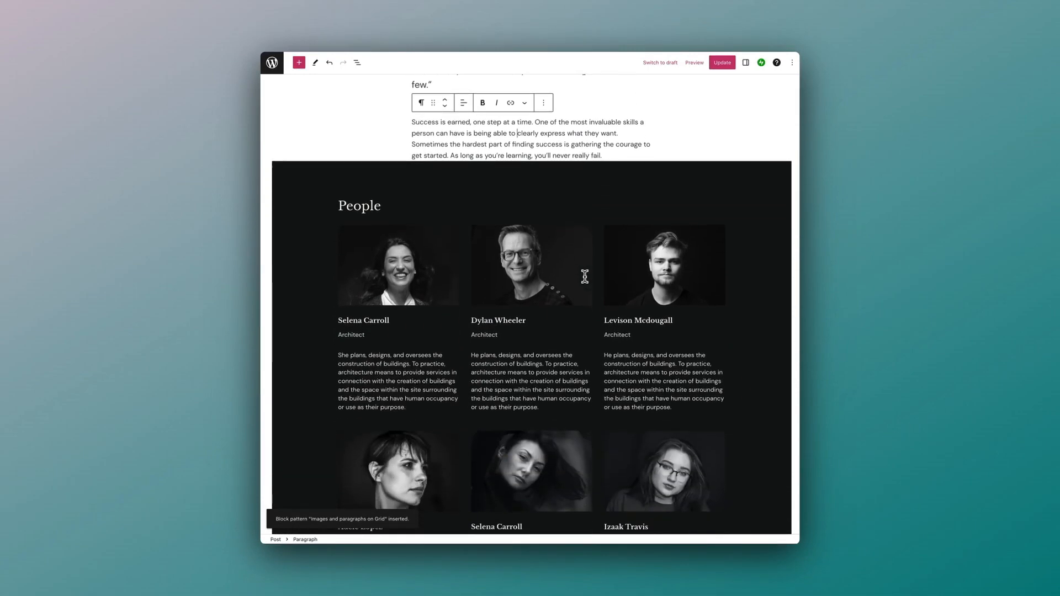
{"action": "scroll", "coordinate": [584, 276], "scroll_direction": "down", "scroll_amount": 1}
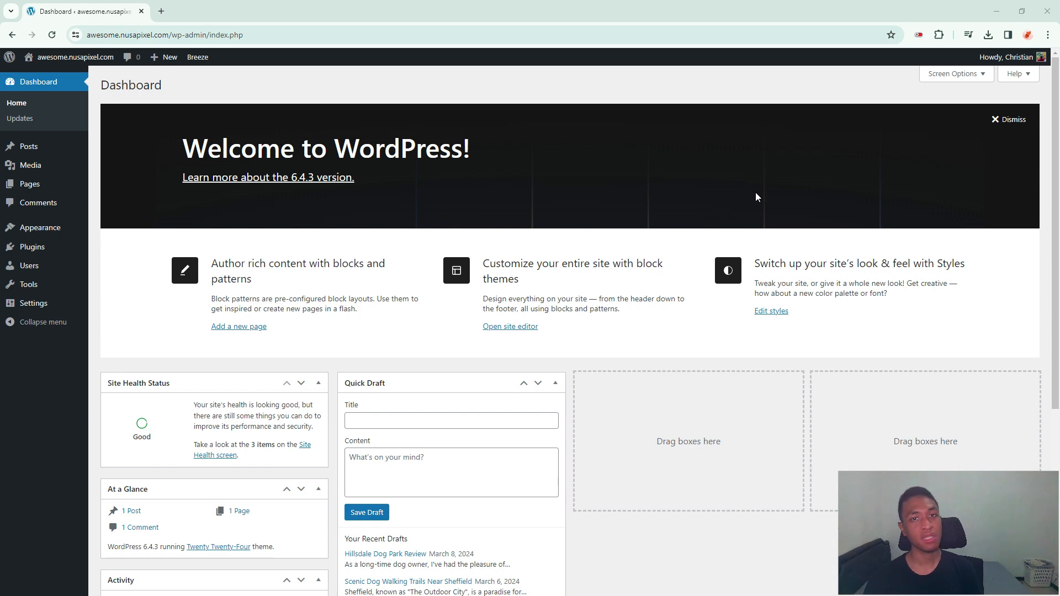
Step: Create a new post titled "Reusable Block Sandbox" and place the cursor in its first content block
{"action": "mouse_move", "coordinate": [46, 149]}
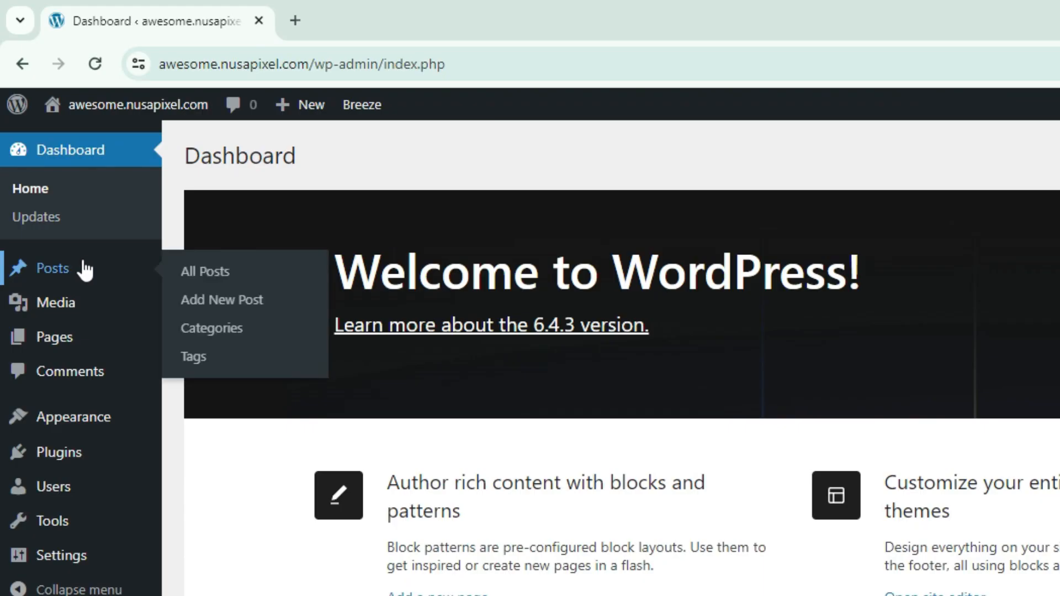
{"action": "left_click", "coordinate": [270, 304]}
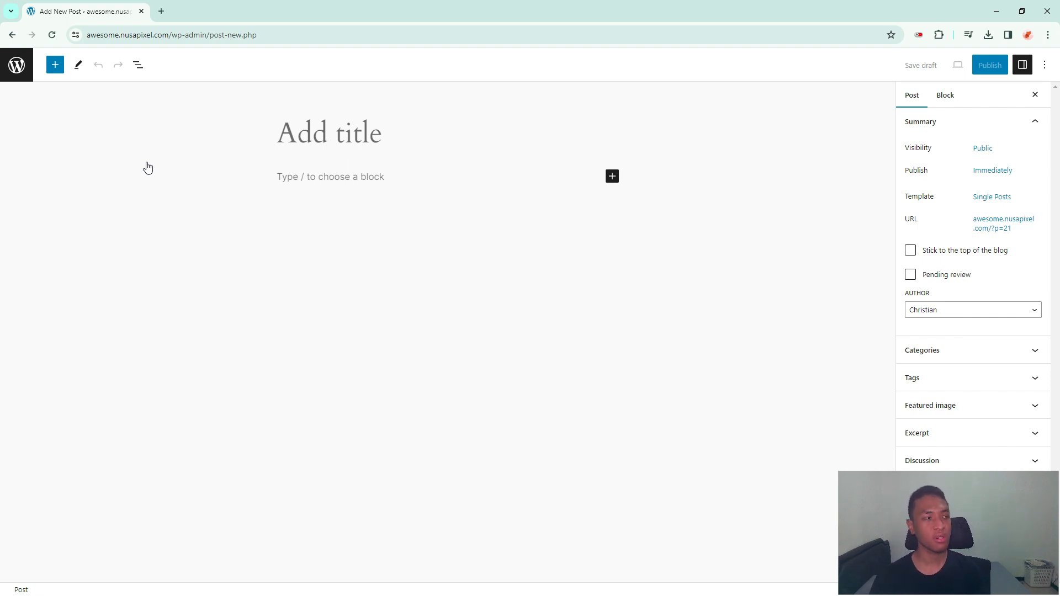
{"action": "type", "text": "Reusable"}
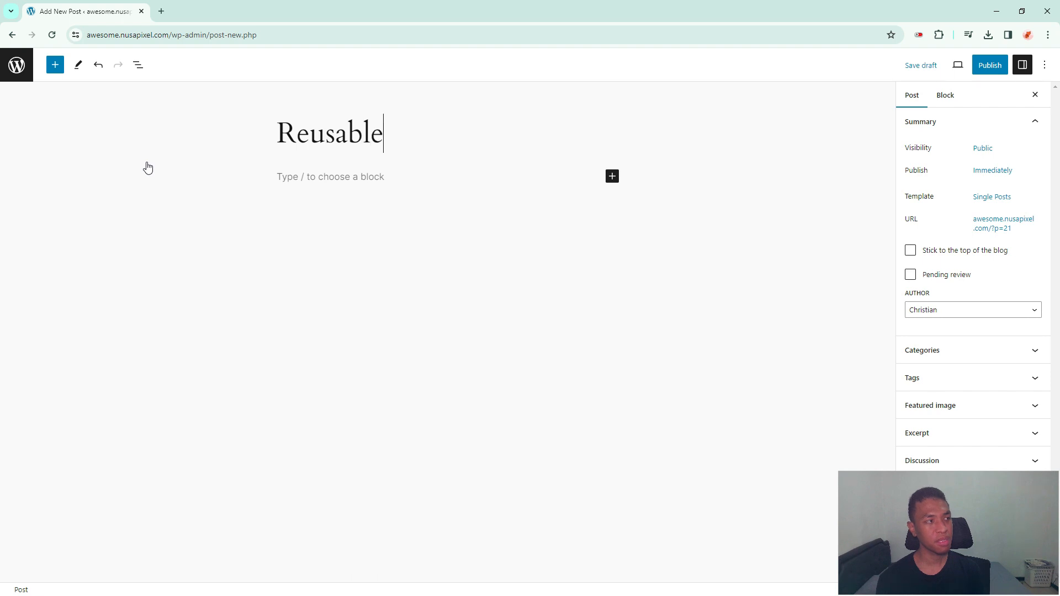
{"action": "type", "text": " Block Sandbox"}
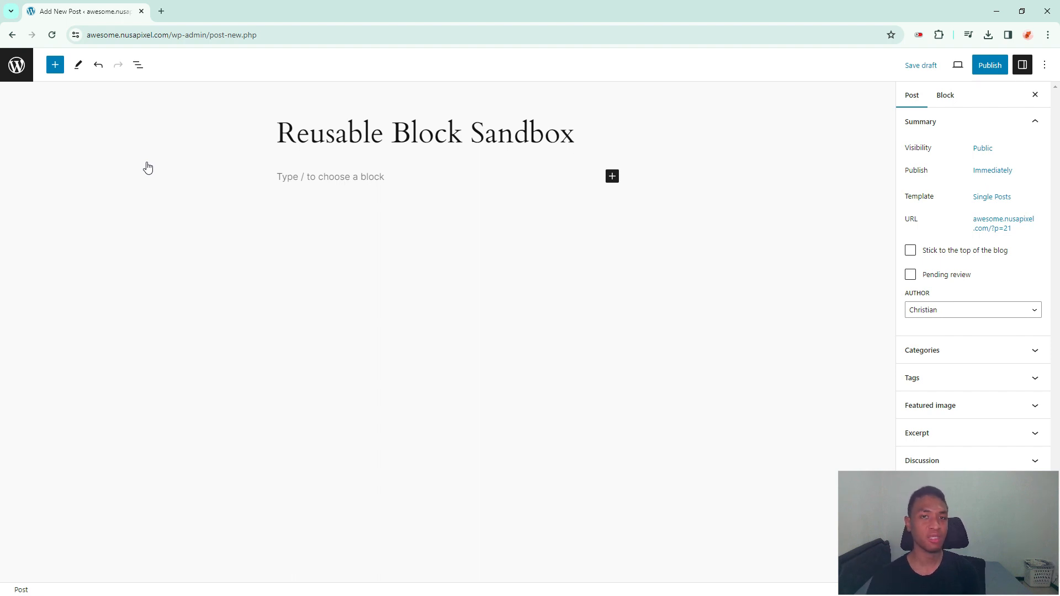
{"action": "left_click", "coordinate": [324, 176]}
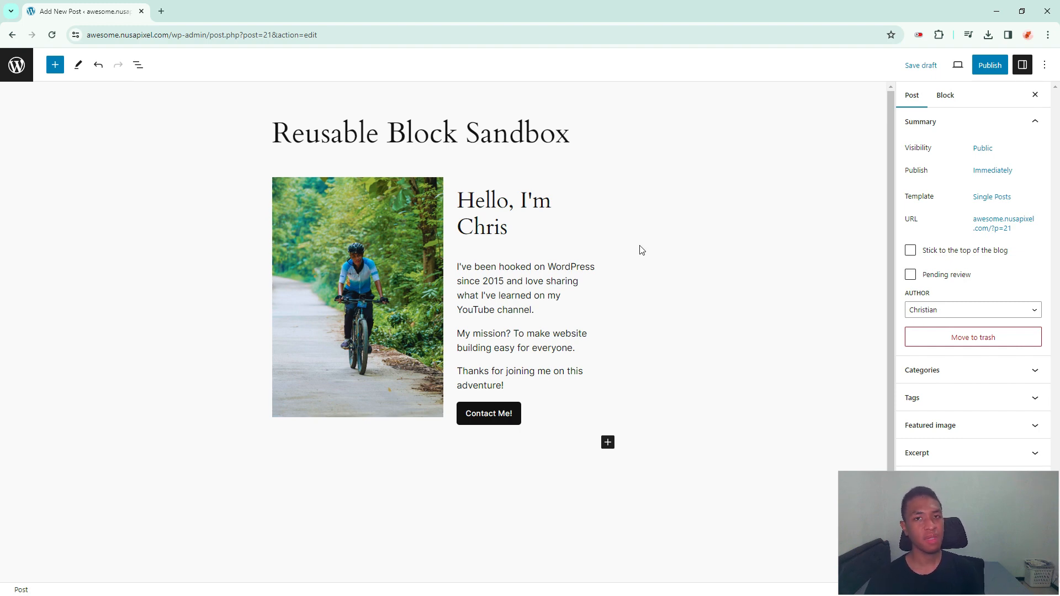
{"action": "left_click", "coordinate": [421, 259]}
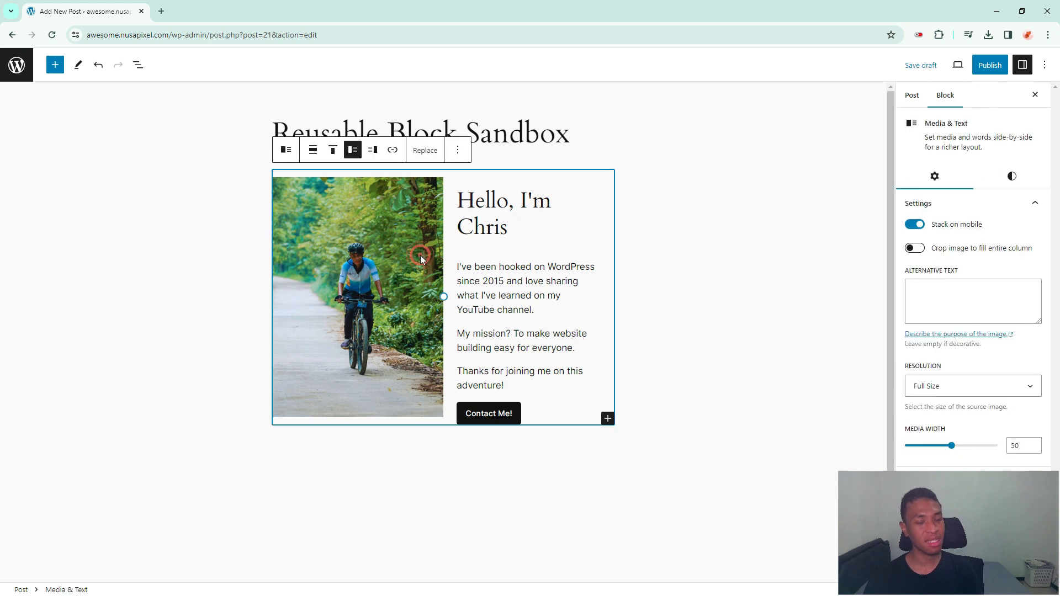
{"action": "left_click", "coordinate": [457, 150]}
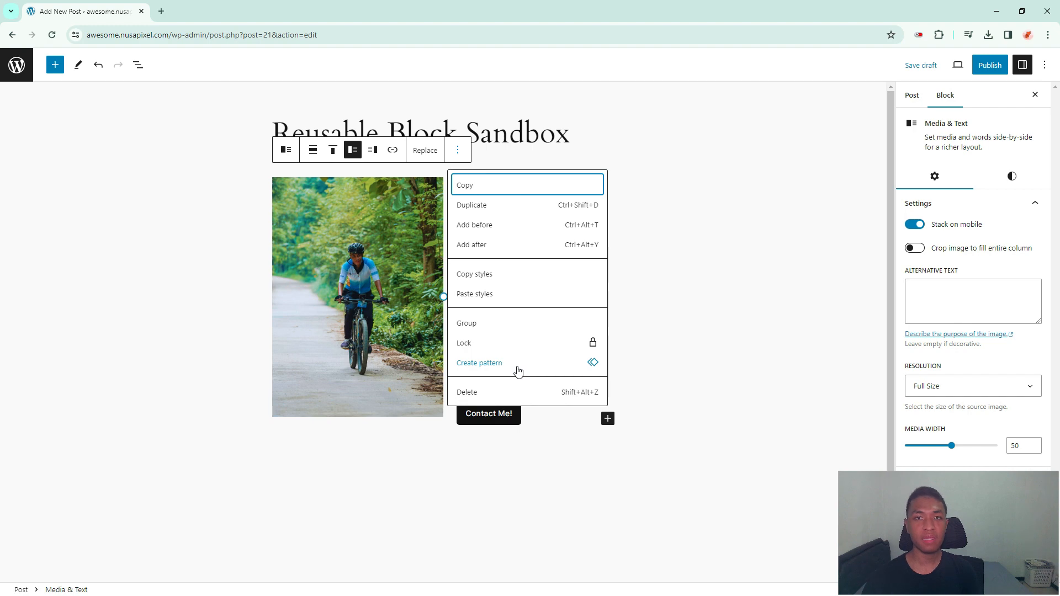
{"action": "left_click", "coordinate": [387, 452]}
Step: Add a "Title" paragraph and a "Content" paragraph below the Media & Text block
{"action": "left_click", "coordinate": [381, 442]}
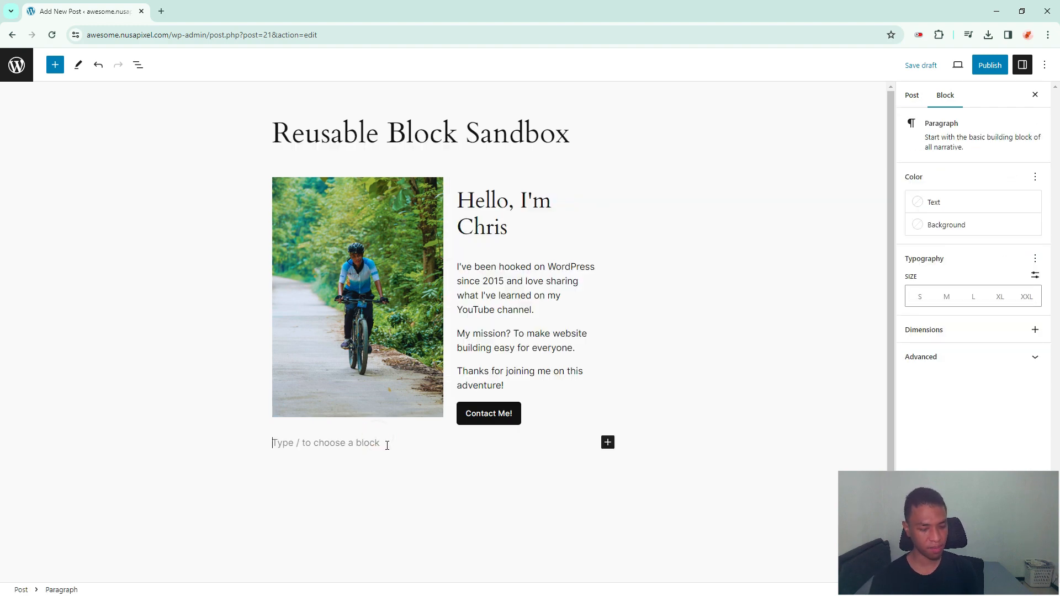
{"action": "key", "text": "Return"}
{"action": "type", "text": "Content"}
{"action": "left_click", "coordinate": [494, 438]}
{"action": "type", "text": "Title"}
Step: Convert the "Title" paragraph to a heading and group it with the "Content" paragraph
{"action": "left_click", "coordinate": [280, 415]}
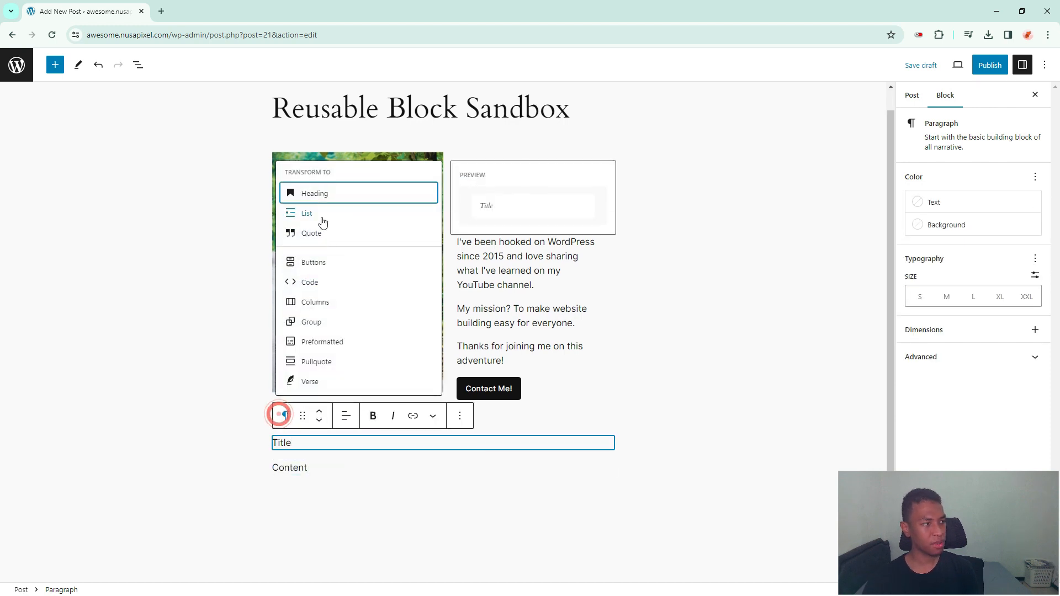
{"action": "left_click", "coordinate": [317, 194]}
{"action": "left_click", "coordinate": [329, 469]}
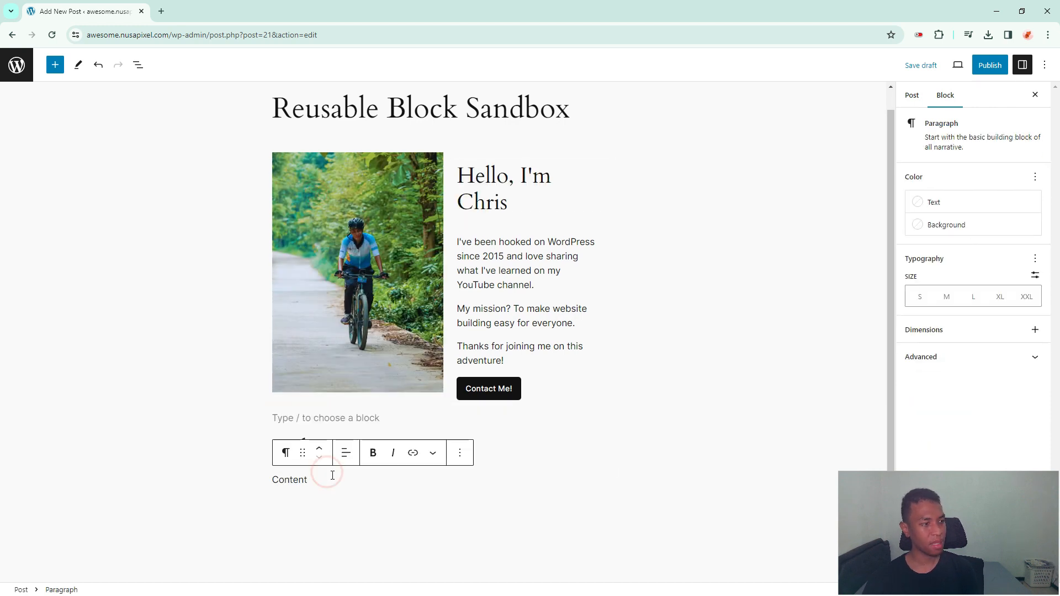
{"action": "left_click_drag", "start_coordinate": [313, 478], "coordinate": [277, 448]}
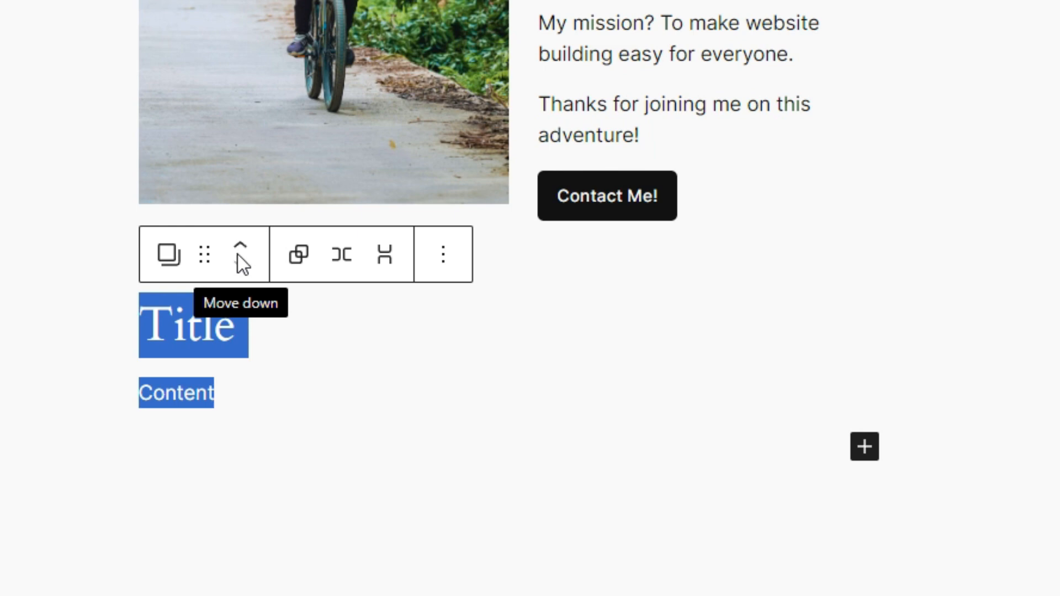
{"action": "left_click", "coordinate": [298, 255]}
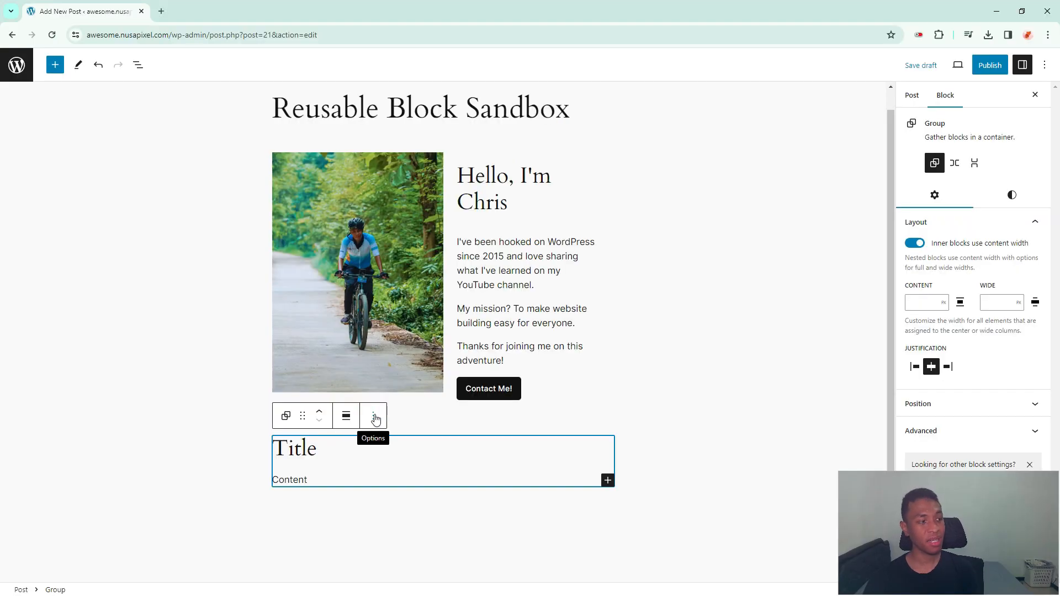
Step: Delete the group containing the "Title" heading and the "Content" paragraph
{"action": "left_click", "coordinate": [374, 418]}
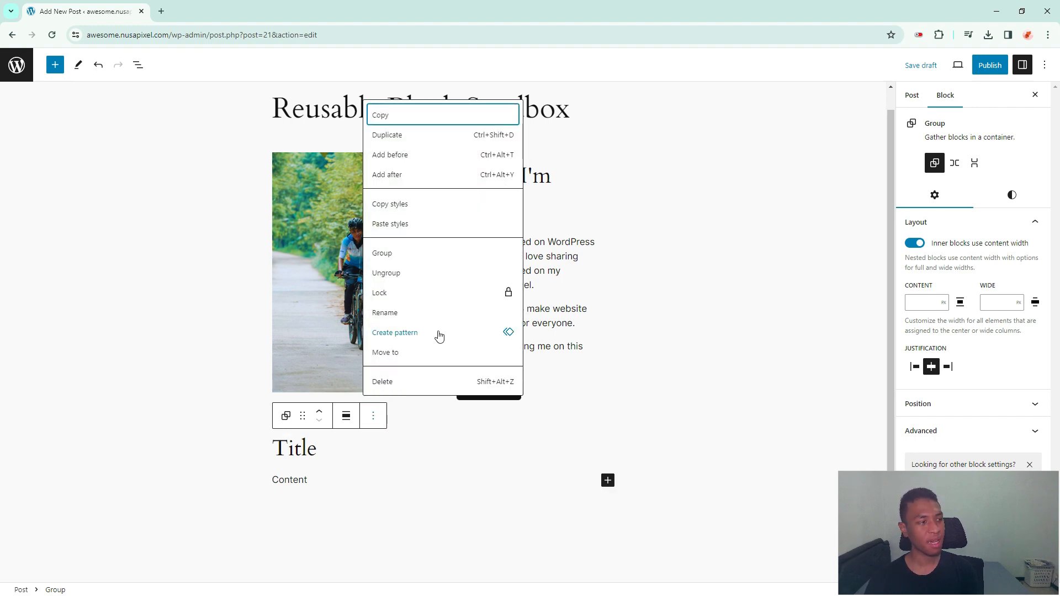
{"action": "left_click", "coordinate": [374, 415]}
{"action": "left_click", "coordinate": [380, 418]}
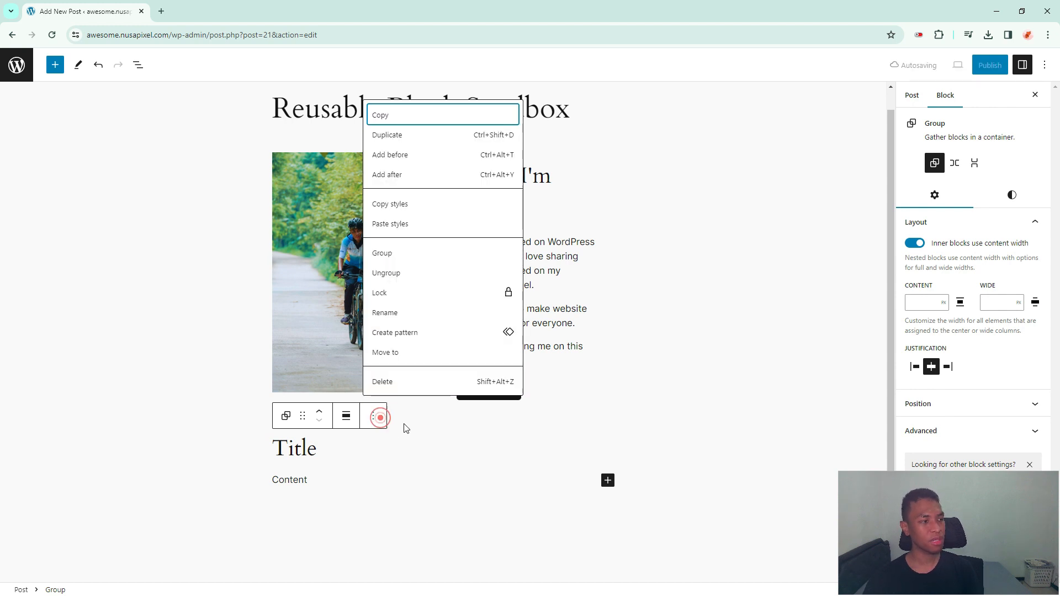
{"action": "left_click", "coordinate": [429, 382]}
{"action": "left_click", "coordinate": [574, 221]}
Step: Start creating a pattern from the Media & Text block and name it "My Info Box"
{"action": "left_click", "coordinate": [409, 227]}
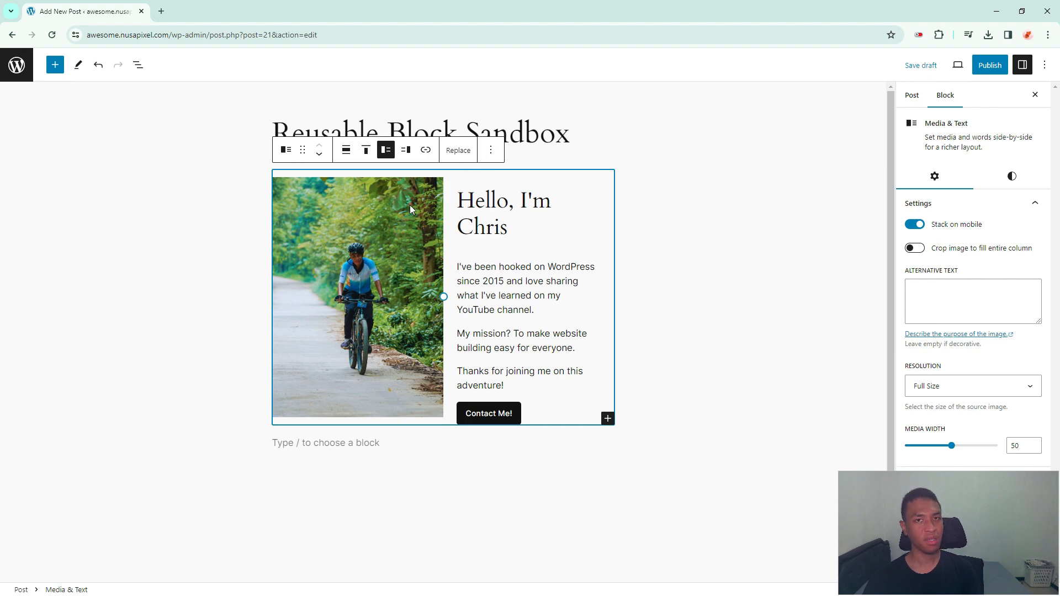
{"action": "left_click", "coordinate": [490, 151]}
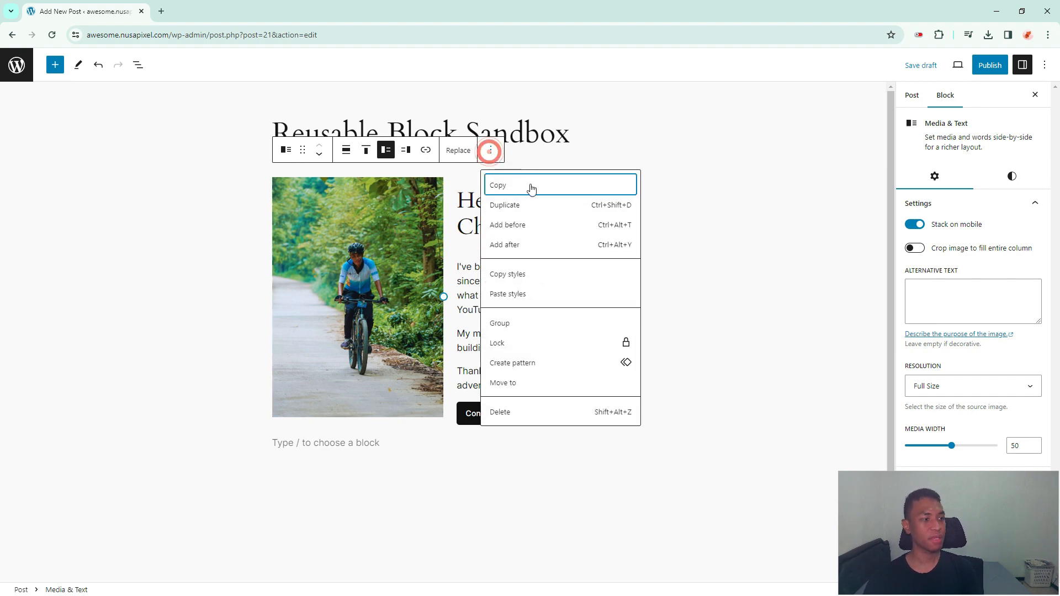
{"action": "left_click", "coordinate": [552, 365]}
{"action": "left_click", "coordinate": [522, 270]}
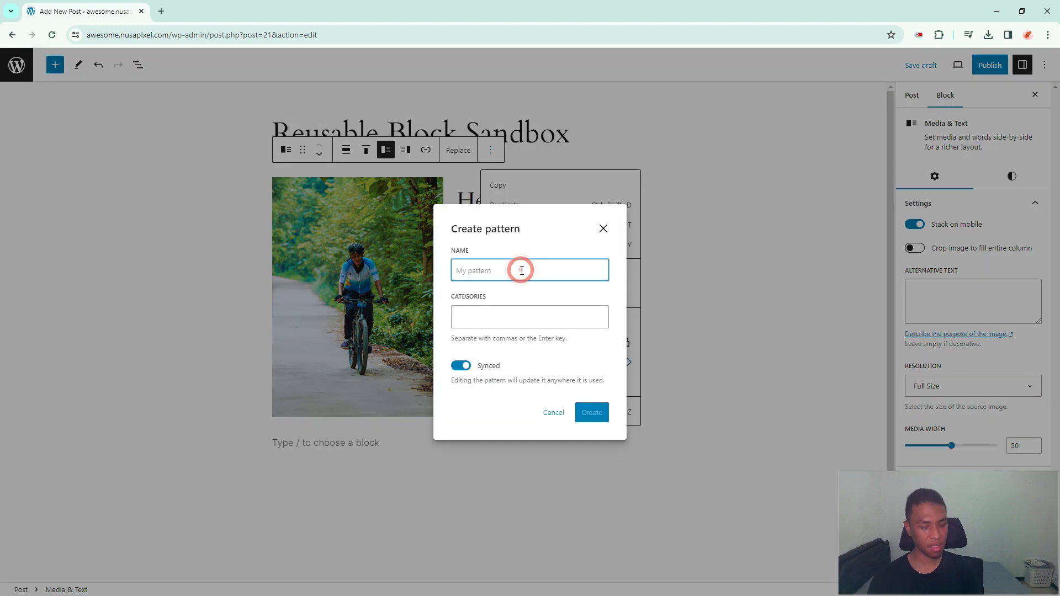
{"action": "type", "text": "My Info Box"}
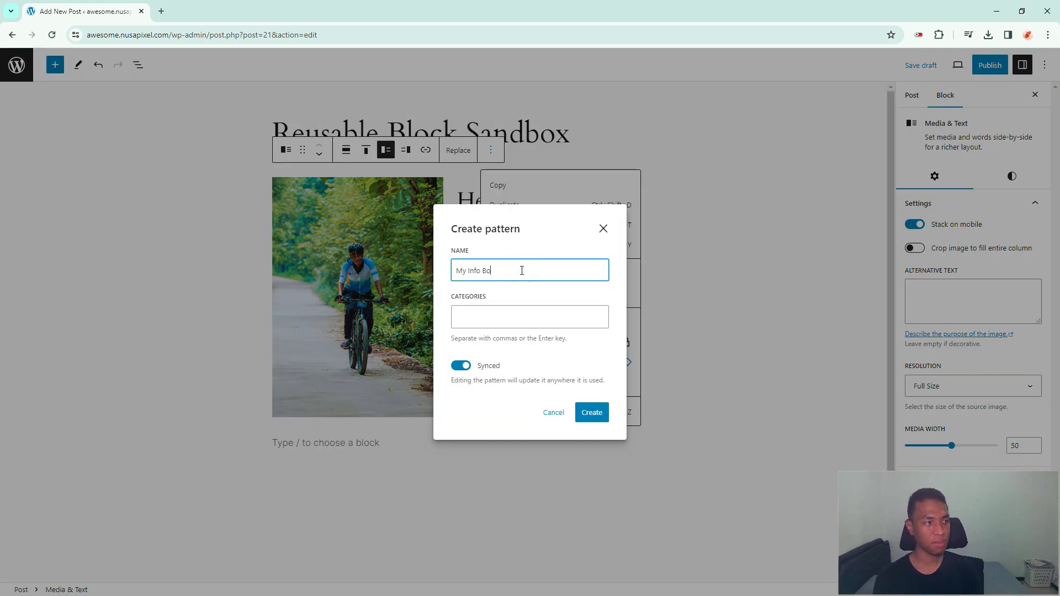
Step: Assign the new pattern to the About category and create it as a synced pattern
{"action": "left_click", "coordinate": [539, 291]}
{"action": "left_click", "coordinate": [519, 316]}
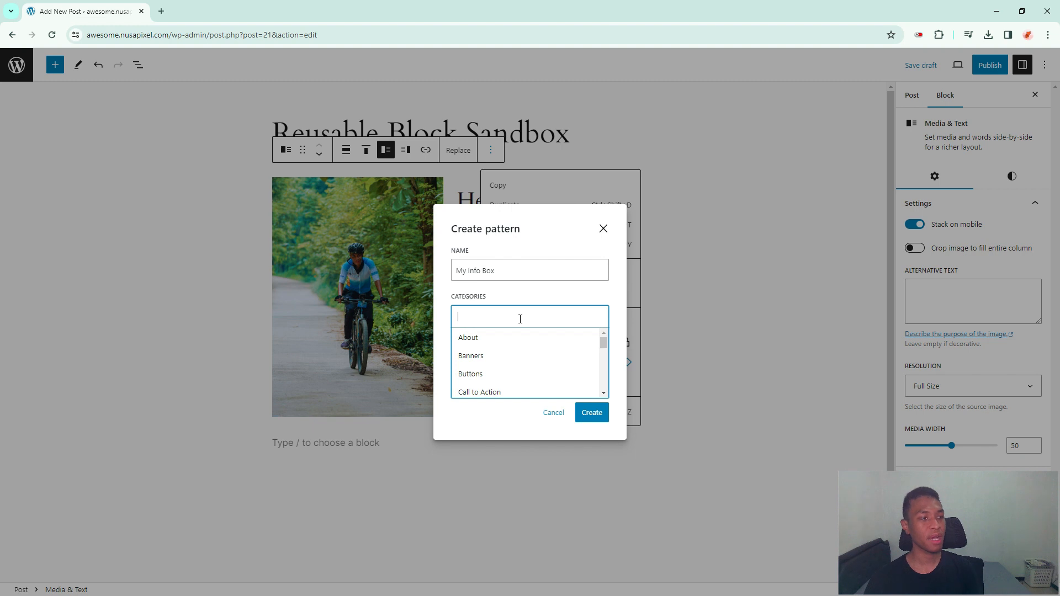
{"action": "left_click", "coordinate": [493, 338]}
{"action": "left_click", "coordinate": [549, 299]}
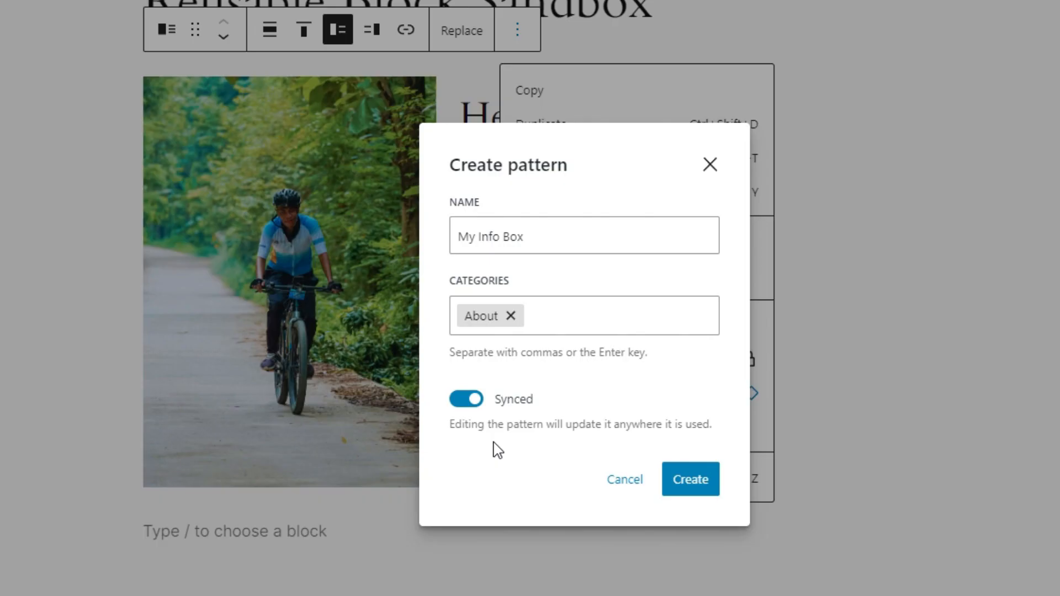
{"action": "left_click", "coordinate": [701, 488]}
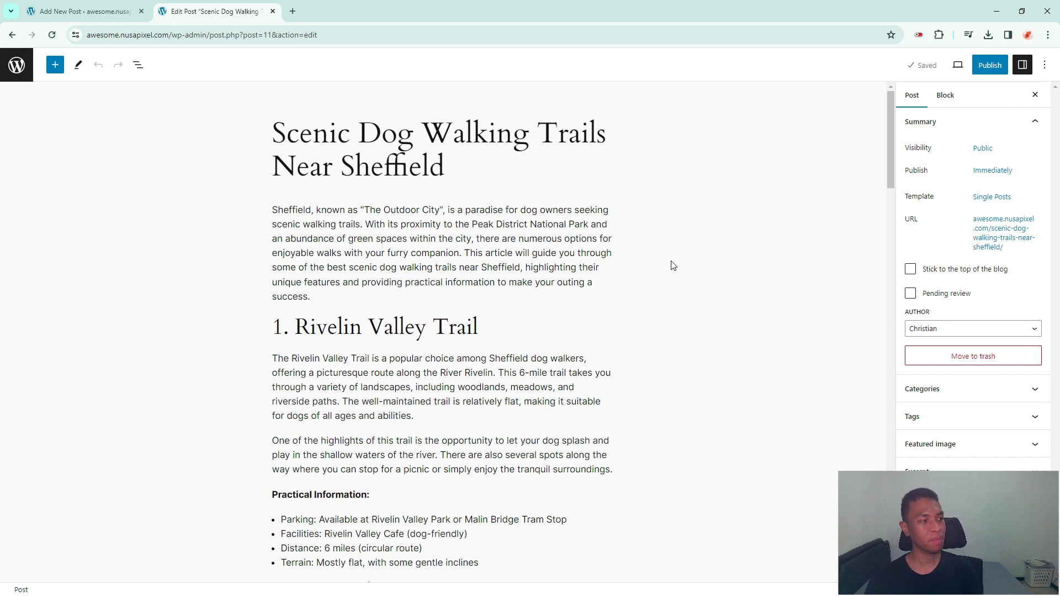
Step: Insert the "My Info Box" pattern after the introduction of the "Scenic Dog Walking Trails Near Sheffield" post, above the Rivelin Valley Trail heading
{"action": "left_click", "coordinate": [83, 11]}
{"action": "left_click", "coordinate": [221, 5]}
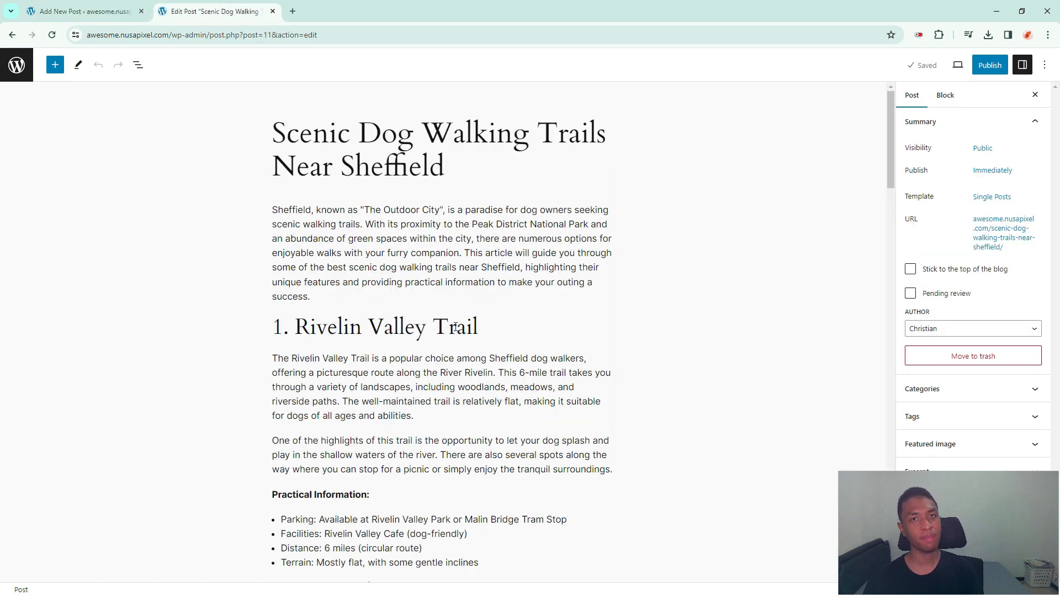
{"action": "left_click", "coordinate": [374, 289]}
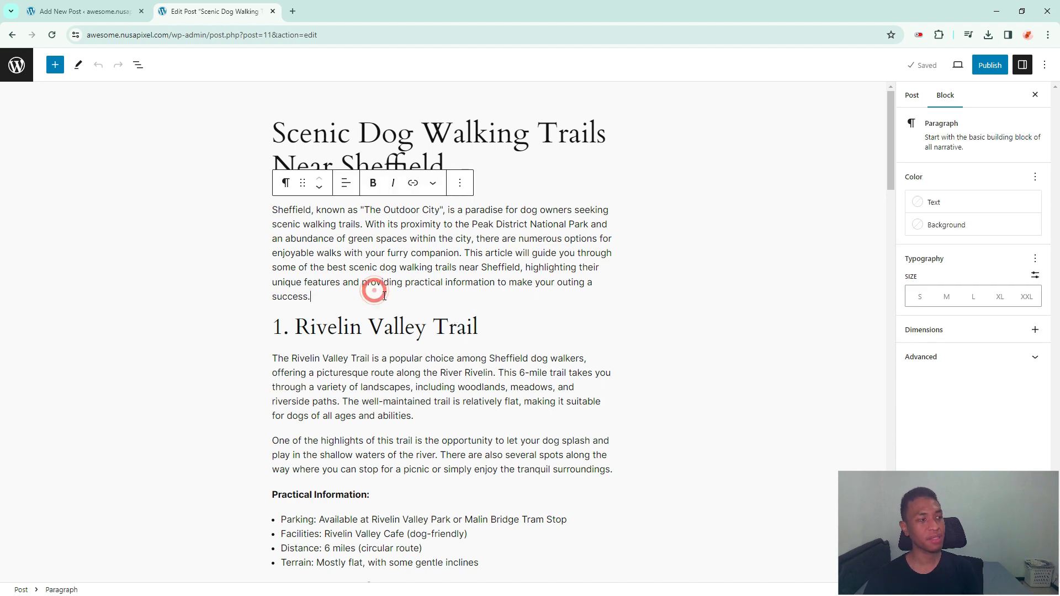
{"action": "key", "text": "Return"}
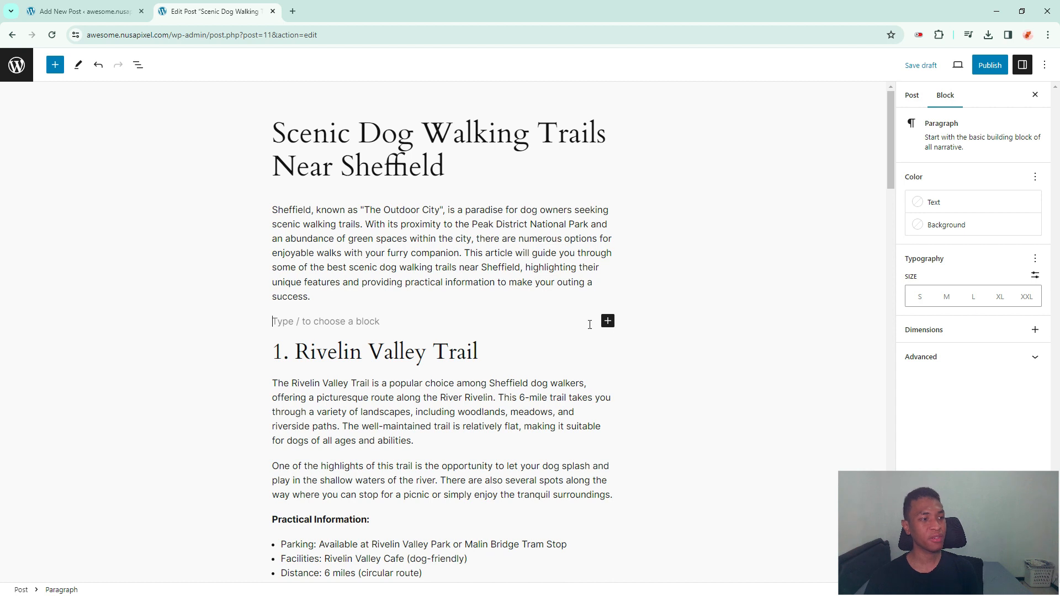
{"action": "left_click", "coordinate": [607, 322]}
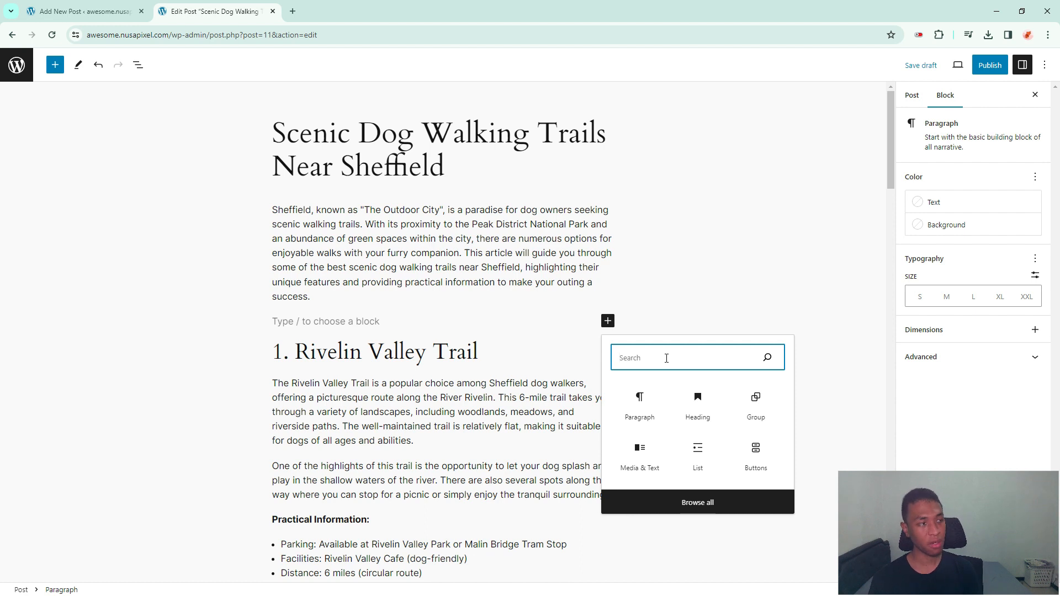
{"action": "type", "text": "My In"}
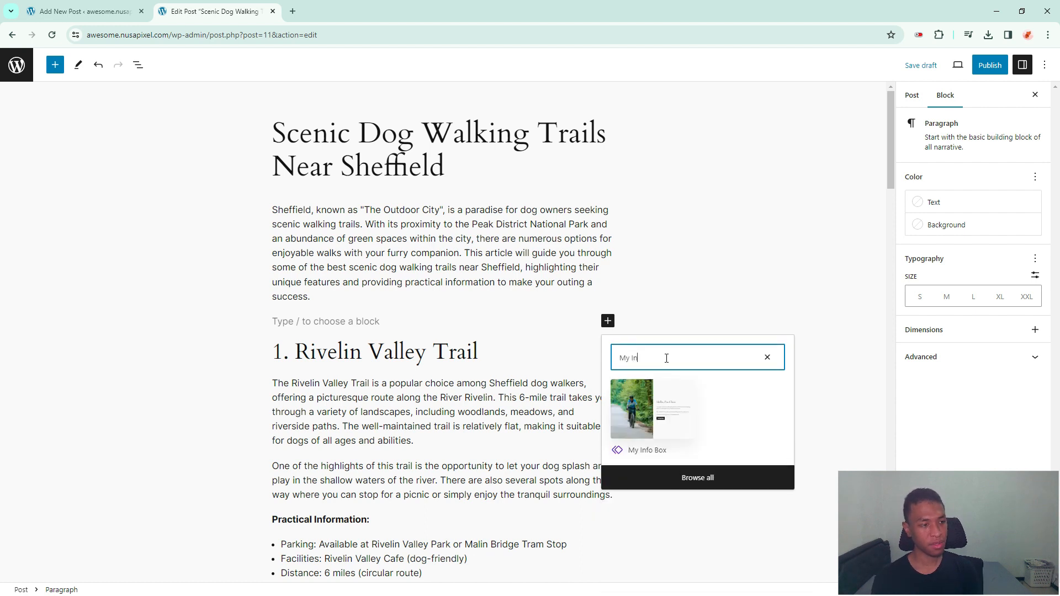
{"action": "type", "text": "fo Box"}
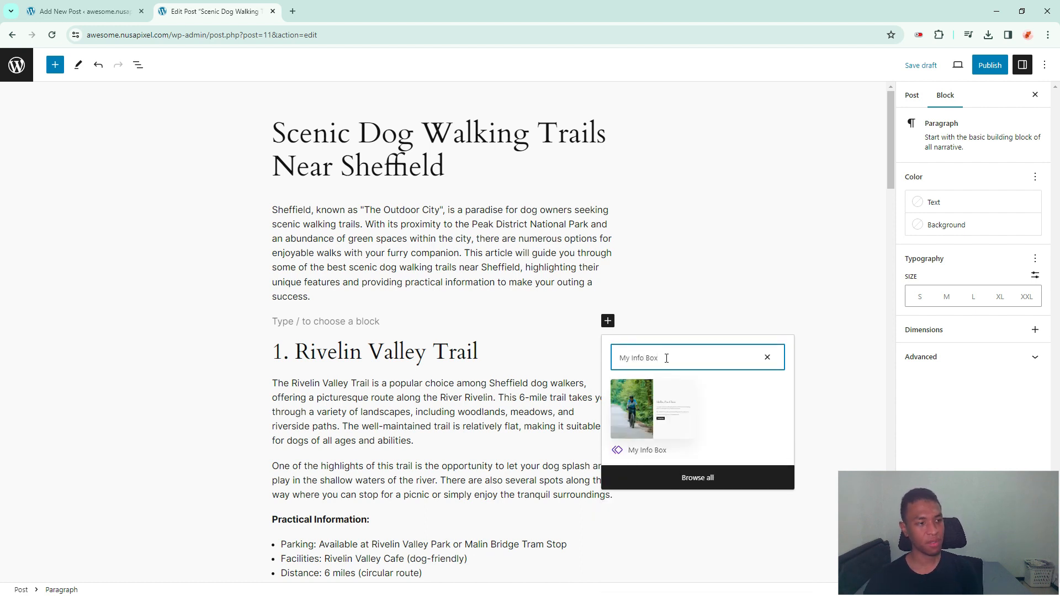
{"action": "left_click", "coordinate": [665, 413]}
{"action": "scroll", "coordinate": [661, 328], "scroll_direction": "down", "scroll_amount": 2}
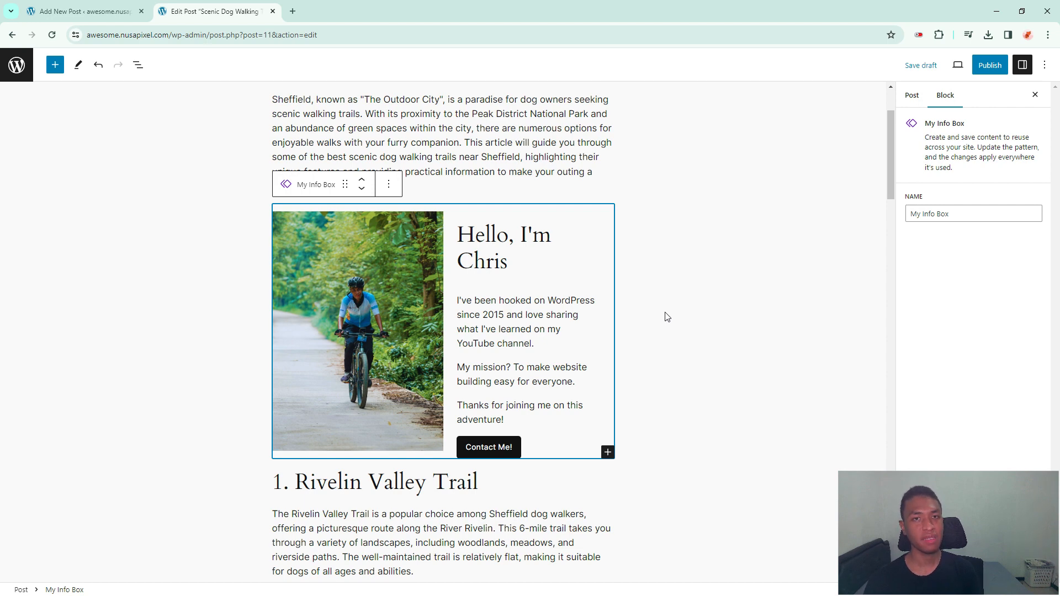
{"action": "left_click", "coordinate": [690, 345]}
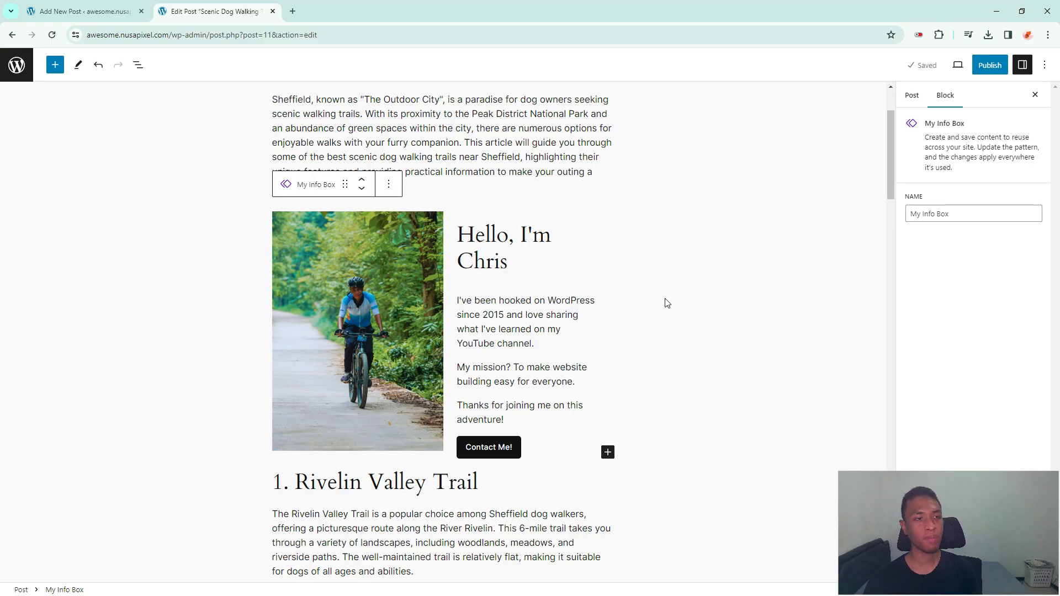
Step: Go to the site's pattern manager and open "My Info Box" from the About category for editing
{"action": "left_click", "coordinate": [1043, 67]}
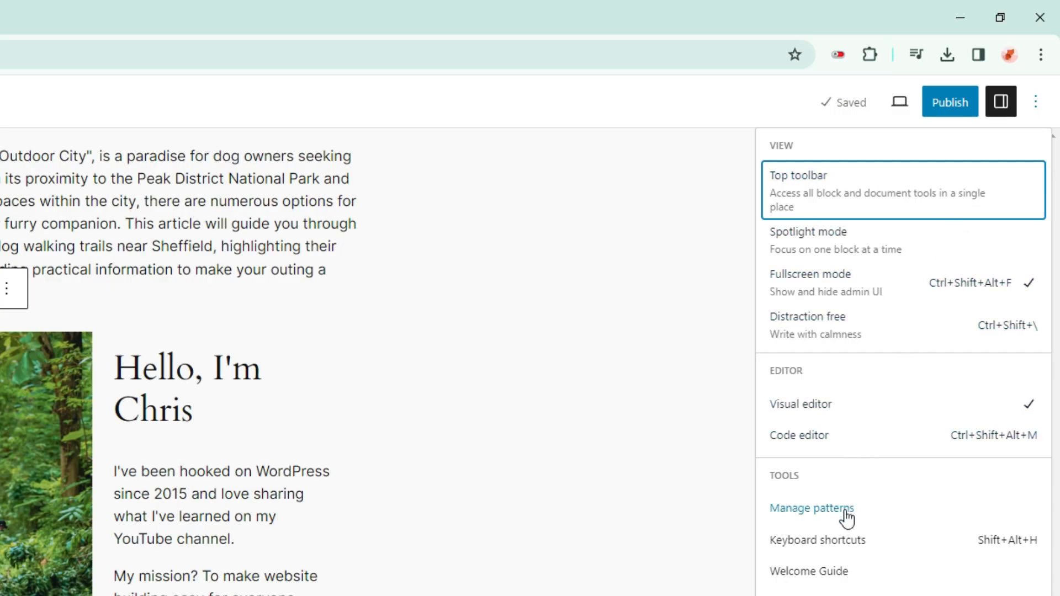
{"action": "left_click", "coordinate": [847, 516]}
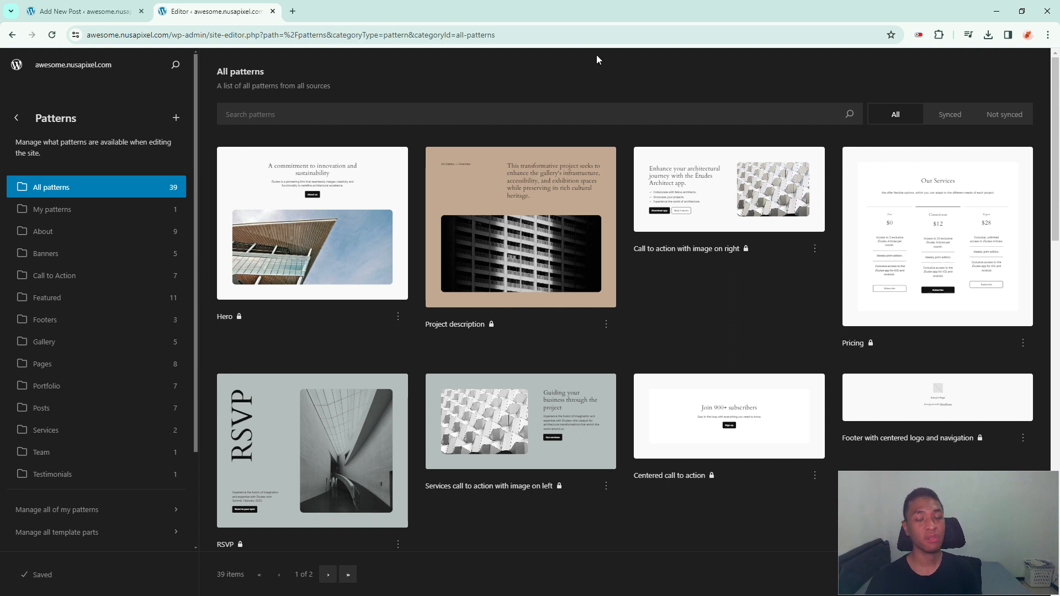
{"action": "left_click", "coordinate": [88, 235]}
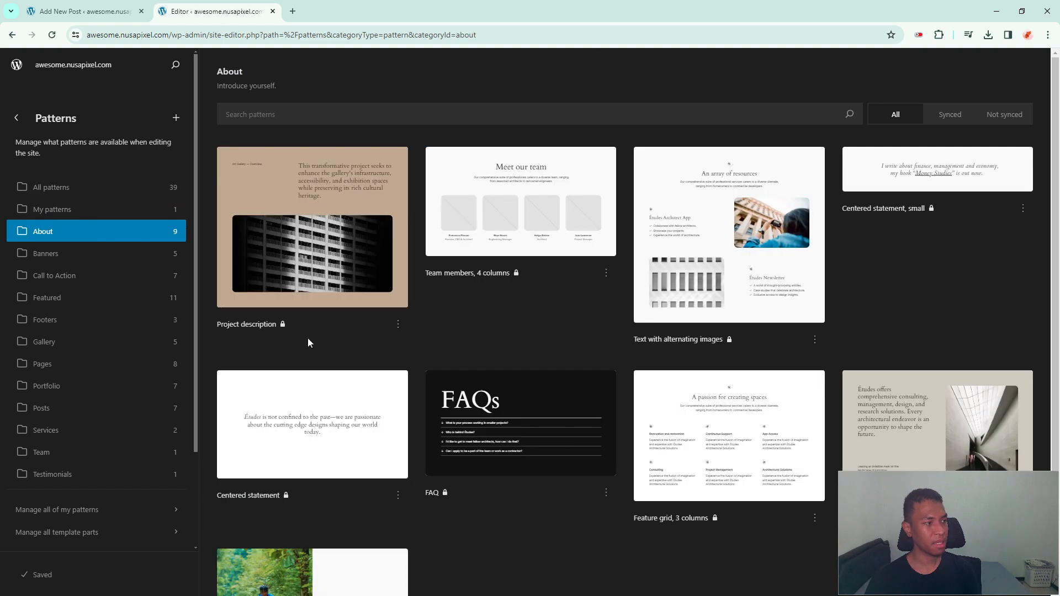
{"action": "scroll", "coordinate": [326, 414], "scroll_direction": "down", "scroll_amount": 2}
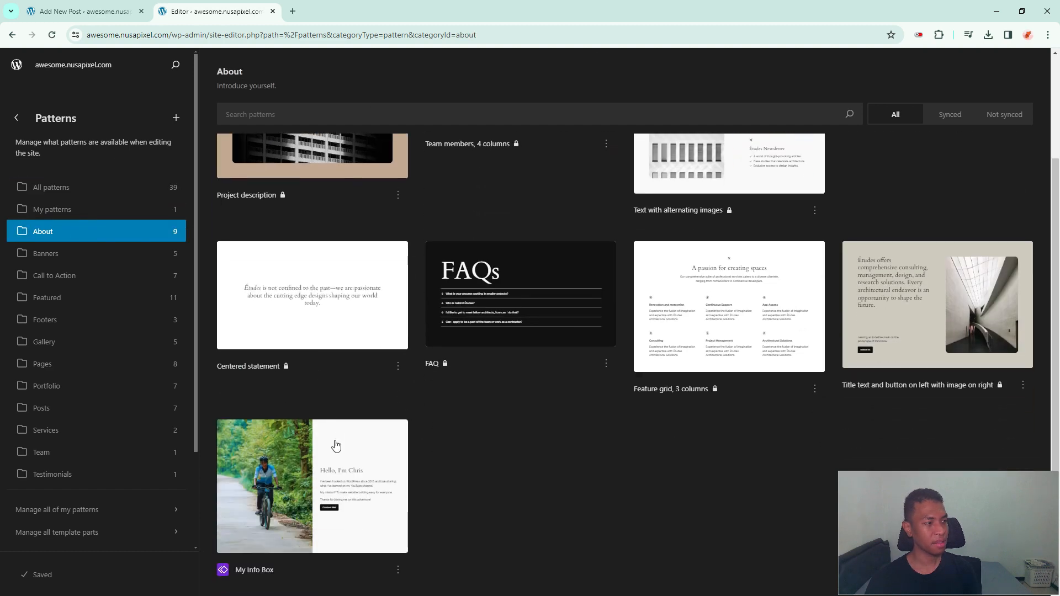
{"action": "left_click", "coordinate": [337, 491]}
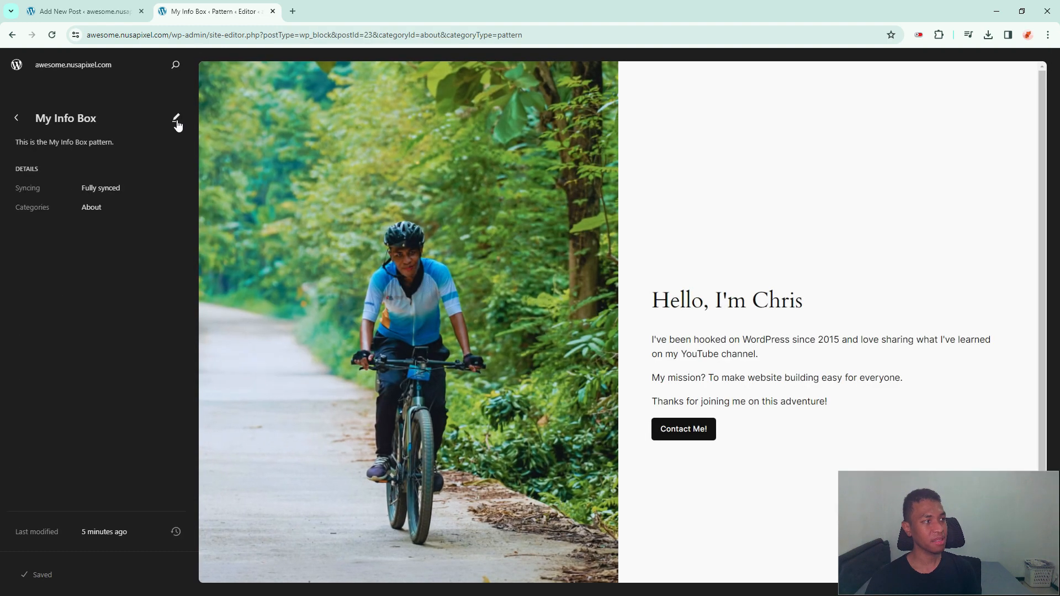
{"action": "left_click", "coordinate": [177, 121]}
{"action": "scroll", "coordinate": [683, 447], "scroll_direction": "down", "scroll_amount": 2}
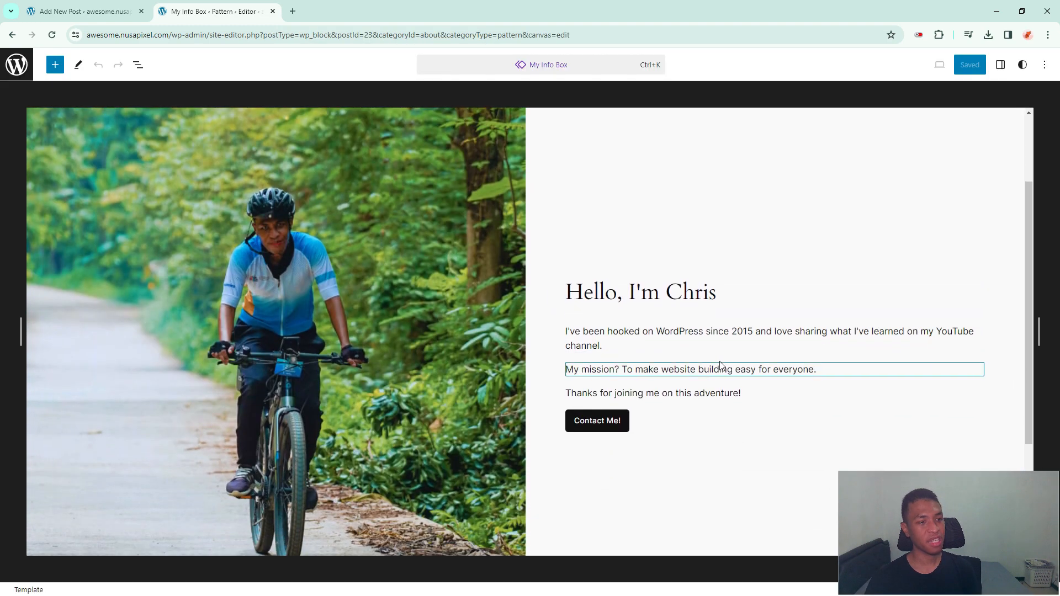
{"action": "mouse_move", "coordinate": [721, 364]}
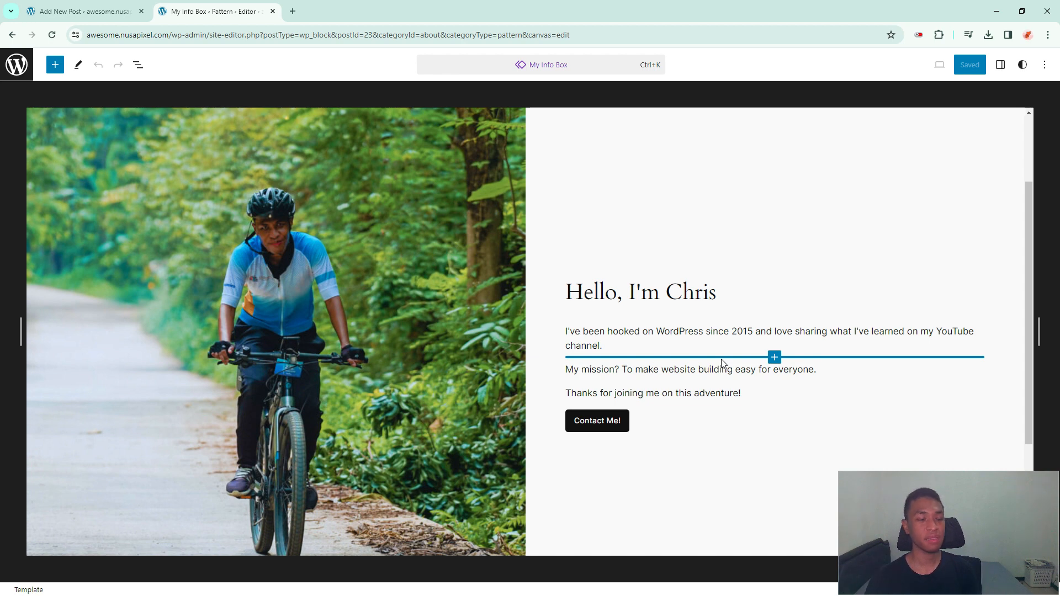
Step: Change the year in the "I've been hooked on WordPress since" paragraph to 2020 and save the pattern
{"action": "left_click", "coordinate": [739, 332]}
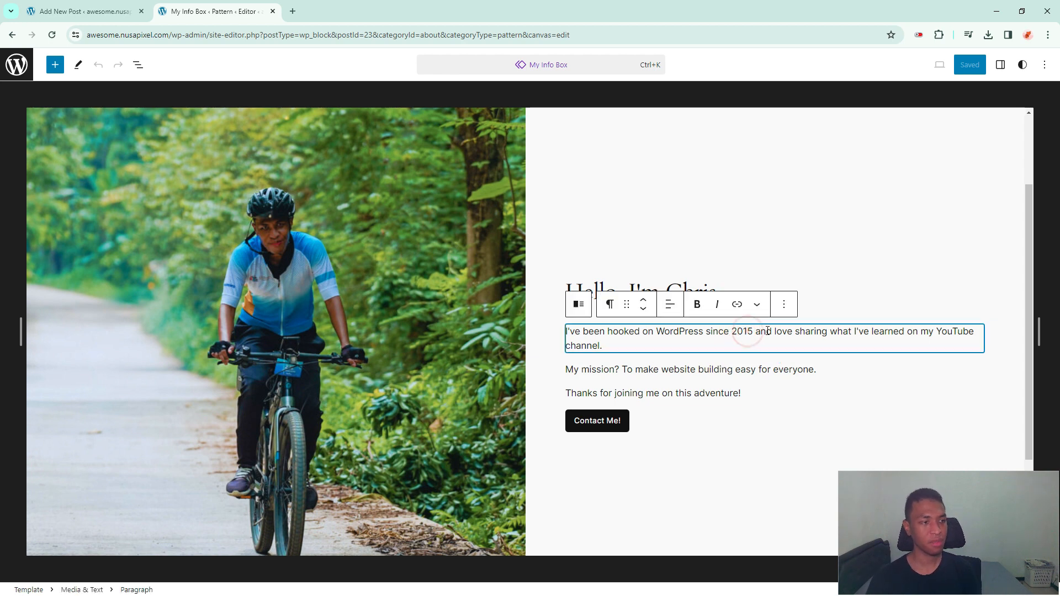
{"action": "key", "text": "Right"}
{"action": "key", "text": "shift+Left"}
{"action": "key", "text": "shift+Left"}
{"action": "type", "text": "20"}
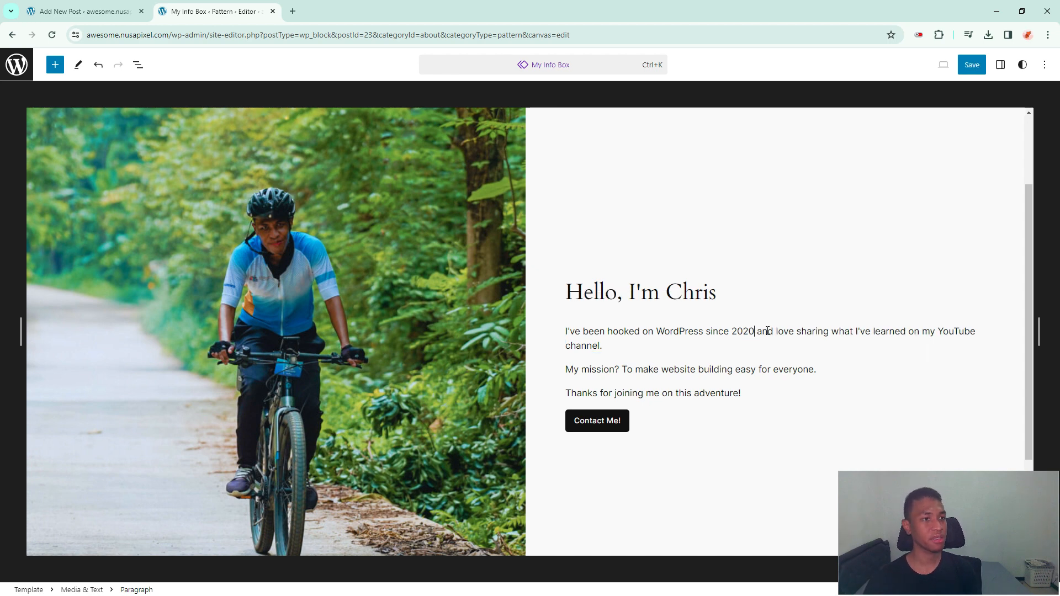
{"action": "left_click", "coordinate": [971, 65]}
{"action": "left_click", "coordinate": [940, 64]}
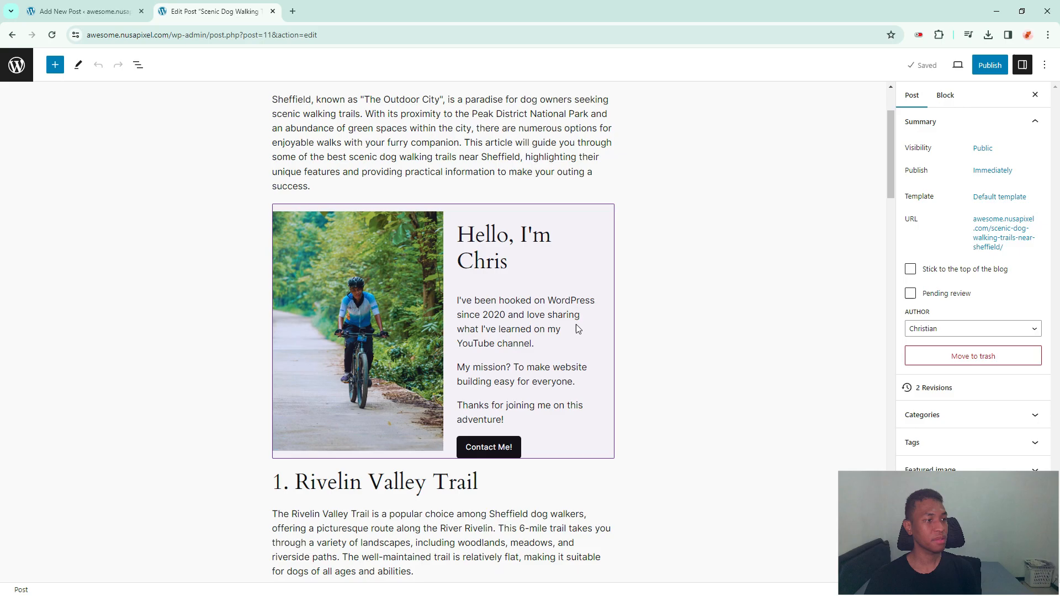
Step: Detach the "My Info Box" pattern in the "Scenic Dog Walking Trails Near Sheffield" post and save the draft
{"action": "left_click", "coordinate": [576, 325]}
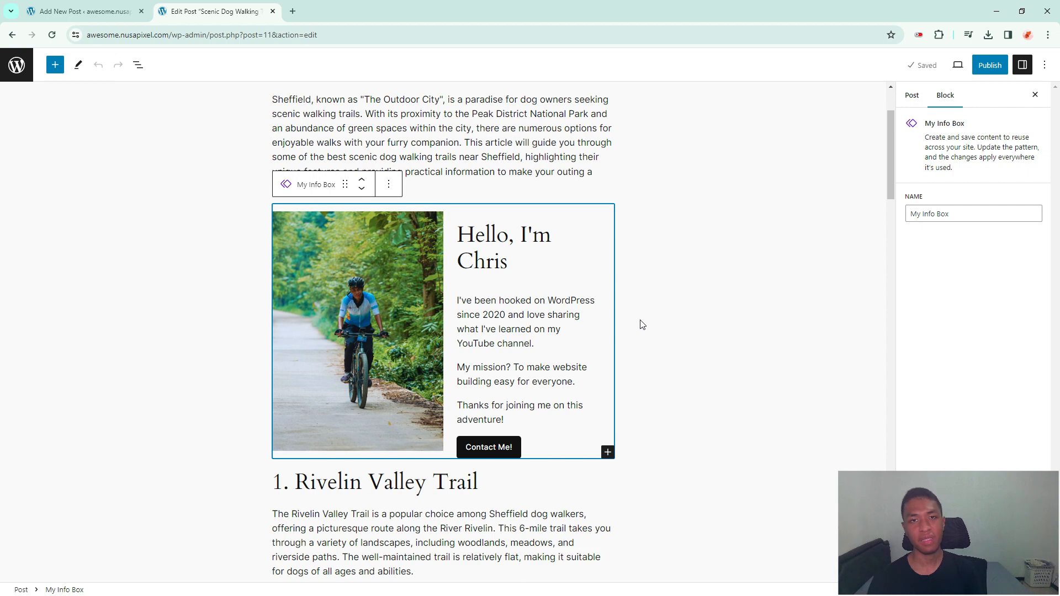
{"action": "left_click", "coordinate": [671, 320]}
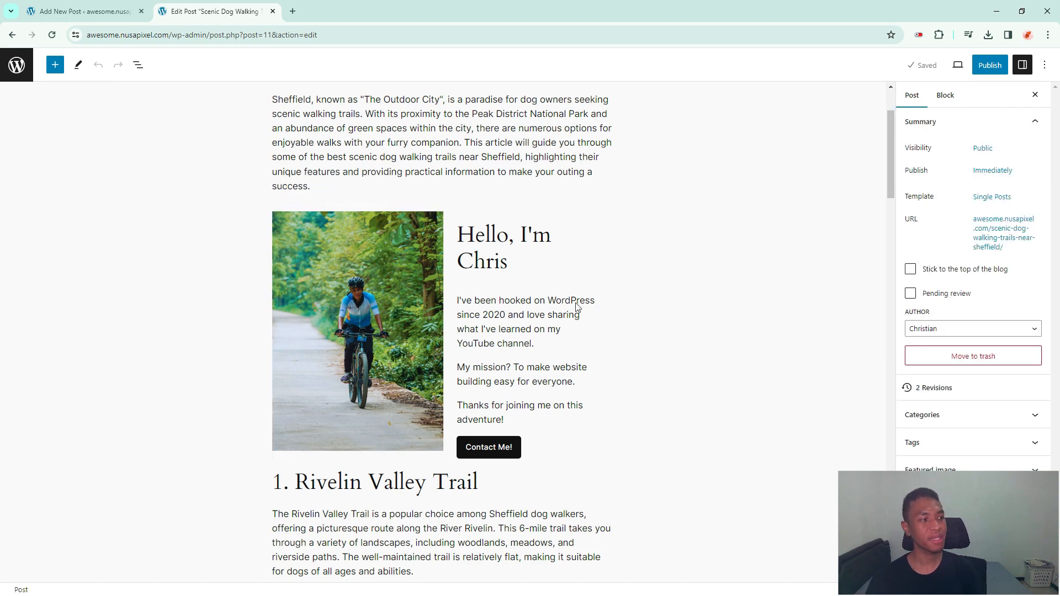
{"action": "left_click", "coordinate": [311, 275]}
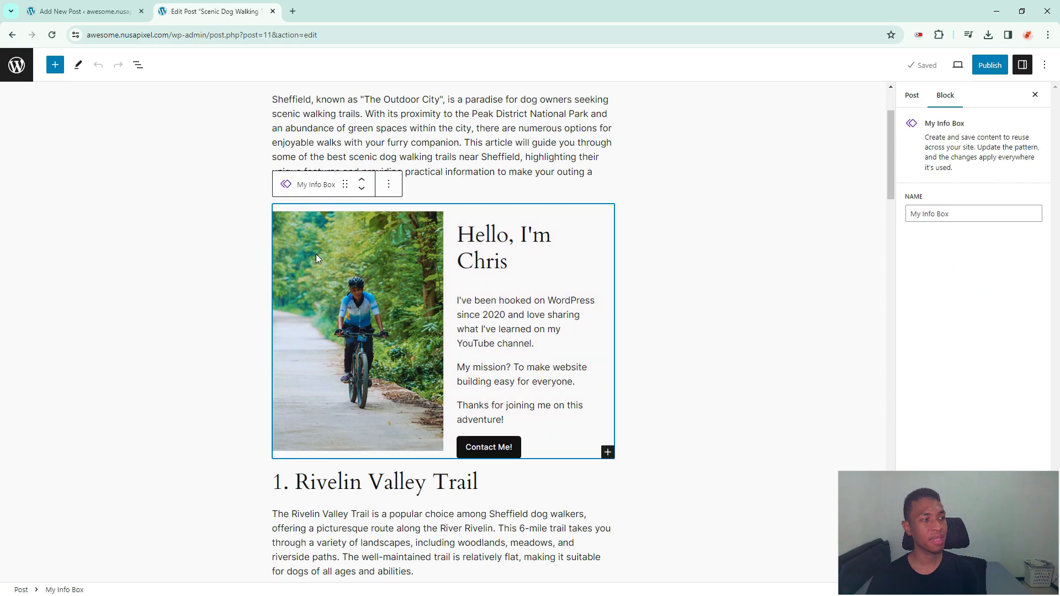
{"action": "left_click", "coordinate": [388, 187]}
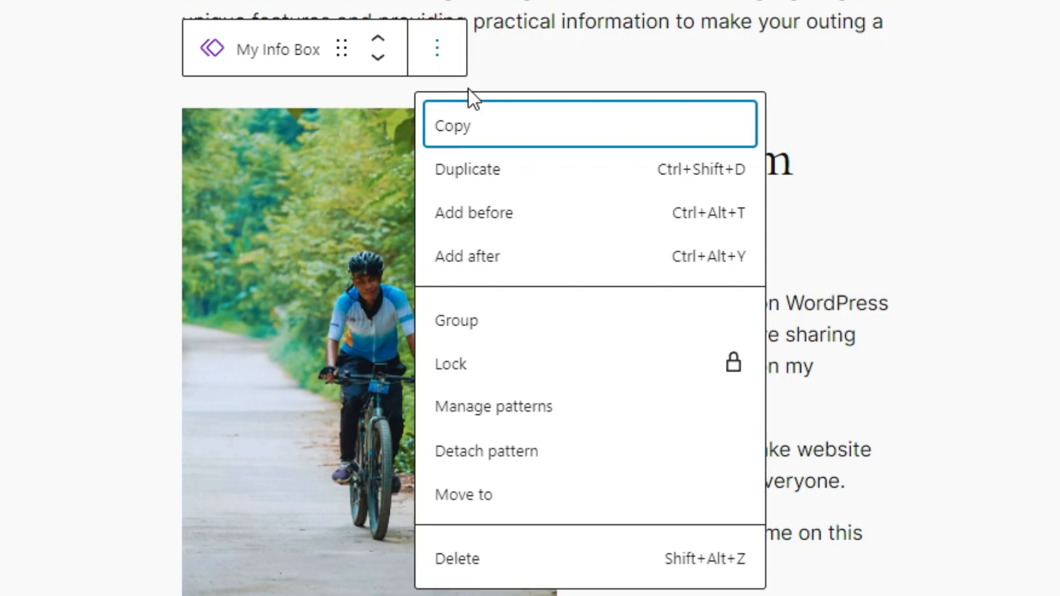
{"action": "left_click", "coordinate": [552, 460]}
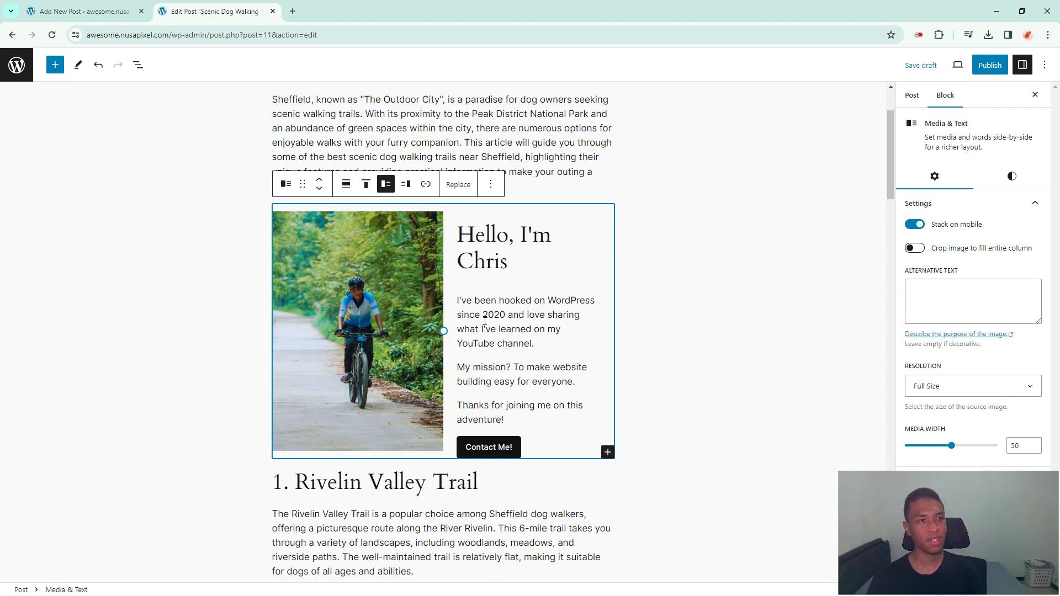
{"action": "left_click", "coordinate": [917, 65]}
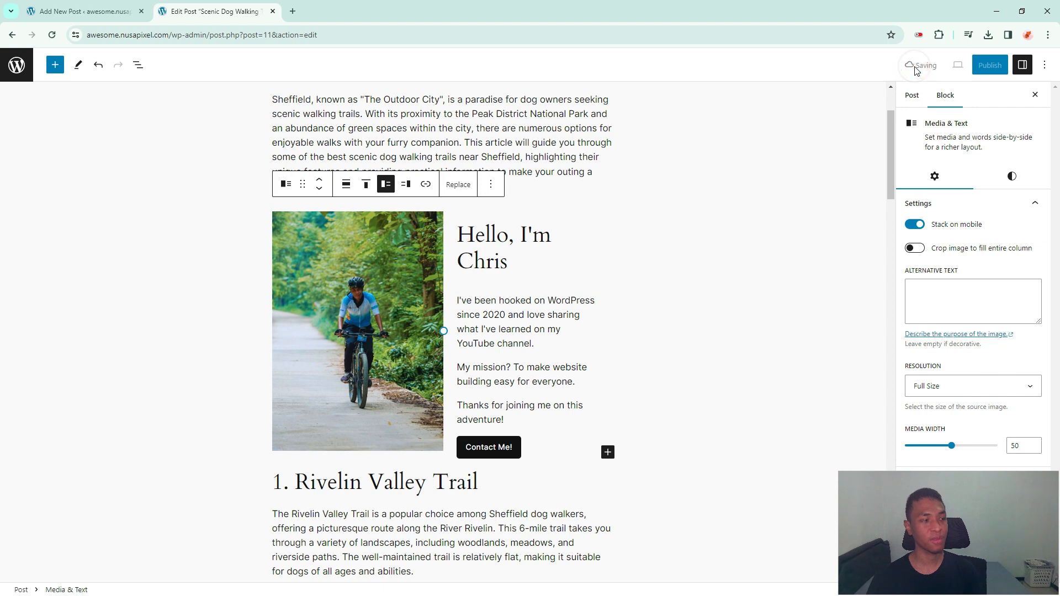
Step: Open the pattern manager in a new browser tab and open "My Info Box" from the About category for editing
{"action": "left_click", "coordinate": [1045, 65]}
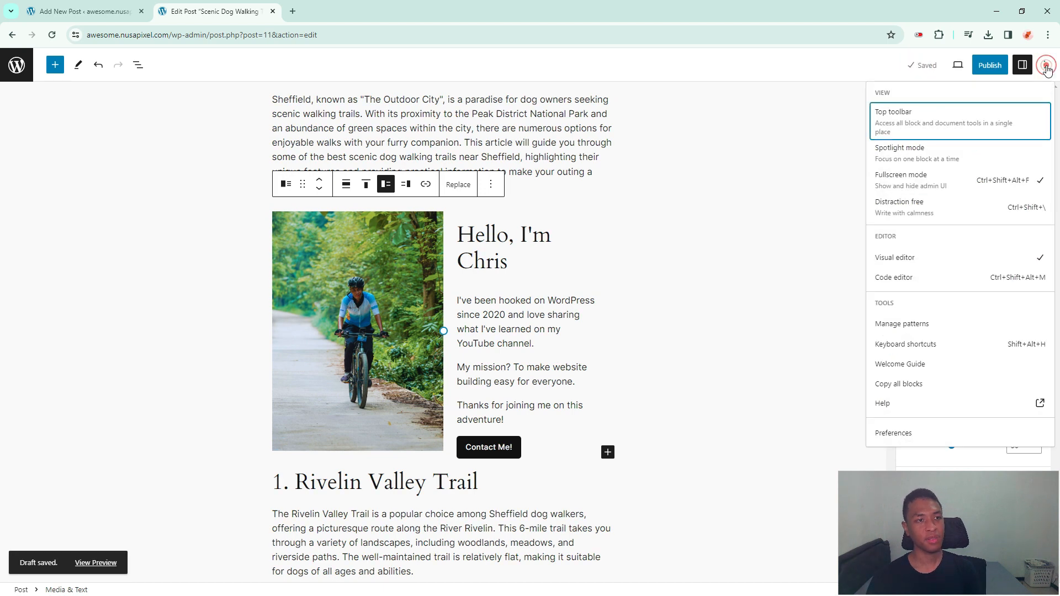
{"action": "right_click", "coordinate": [904, 327]}
{"action": "left_click", "coordinate": [865, 337]}
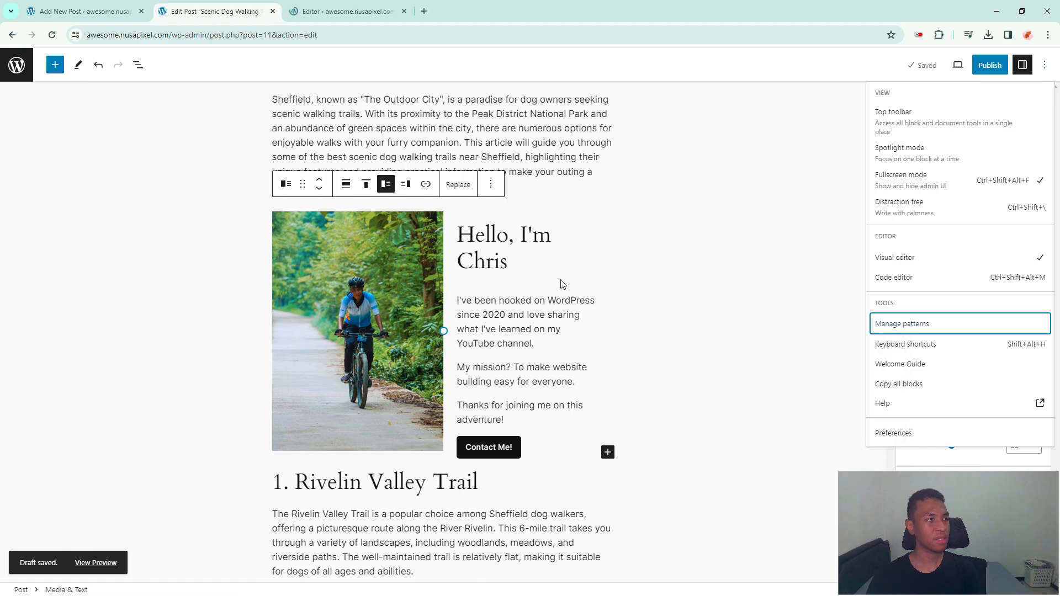
{"action": "left_click", "coordinate": [352, 12]}
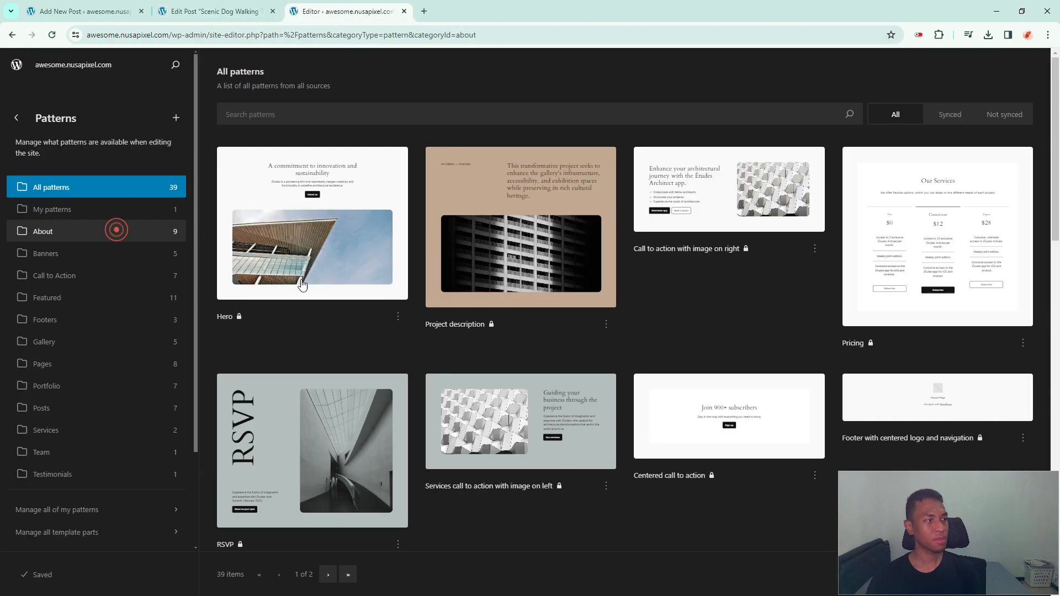
{"action": "left_click", "coordinate": [113, 231]}
{"action": "scroll", "coordinate": [403, 433], "scroll_direction": "down", "scroll_amount": 2}
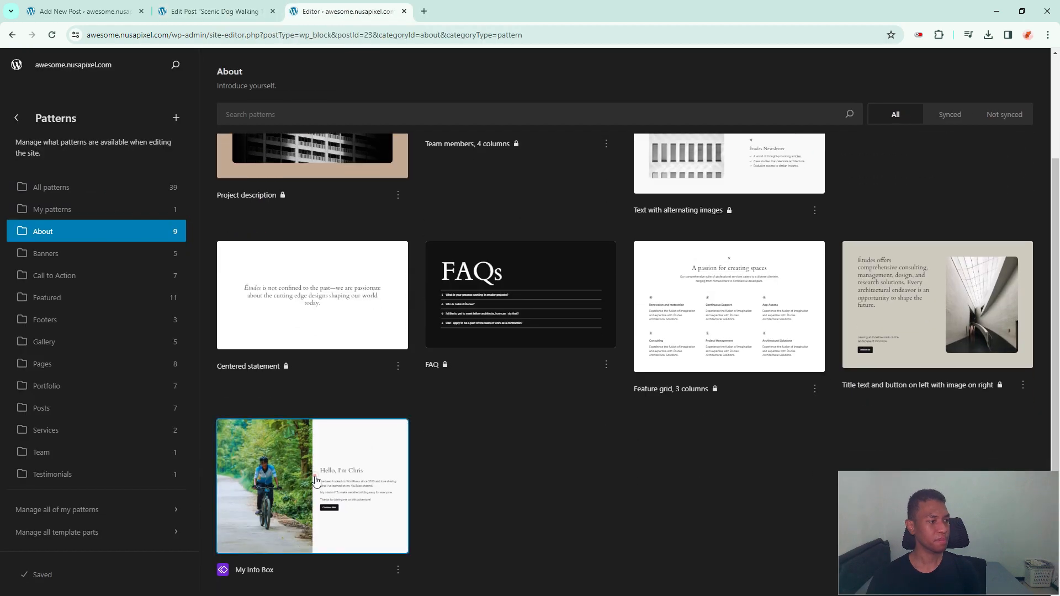
{"action": "left_click", "coordinate": [315, 474]}
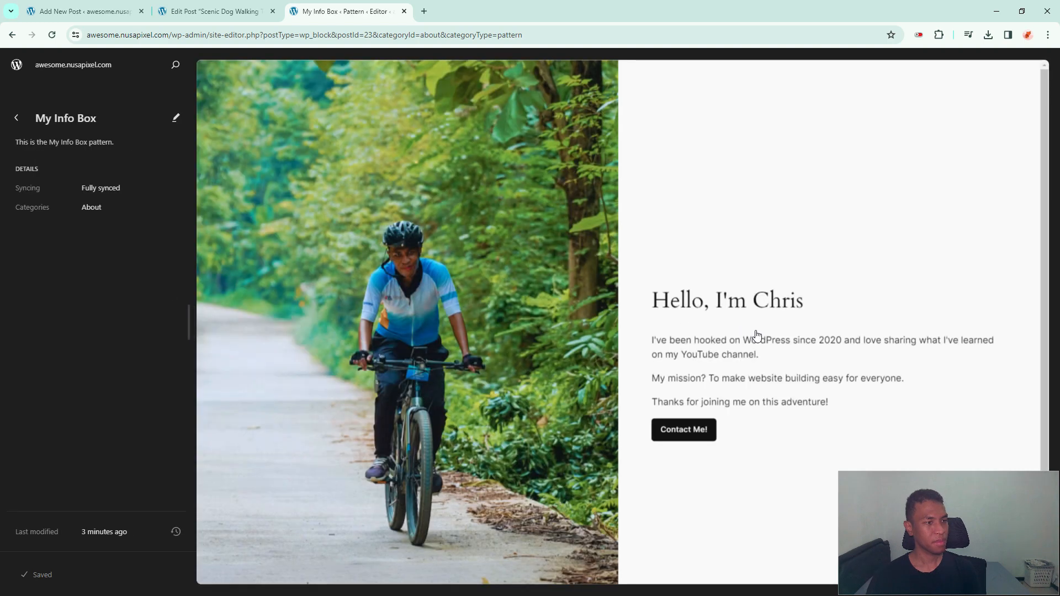
{"action": "left_click", "coordinate": [176, 118]}
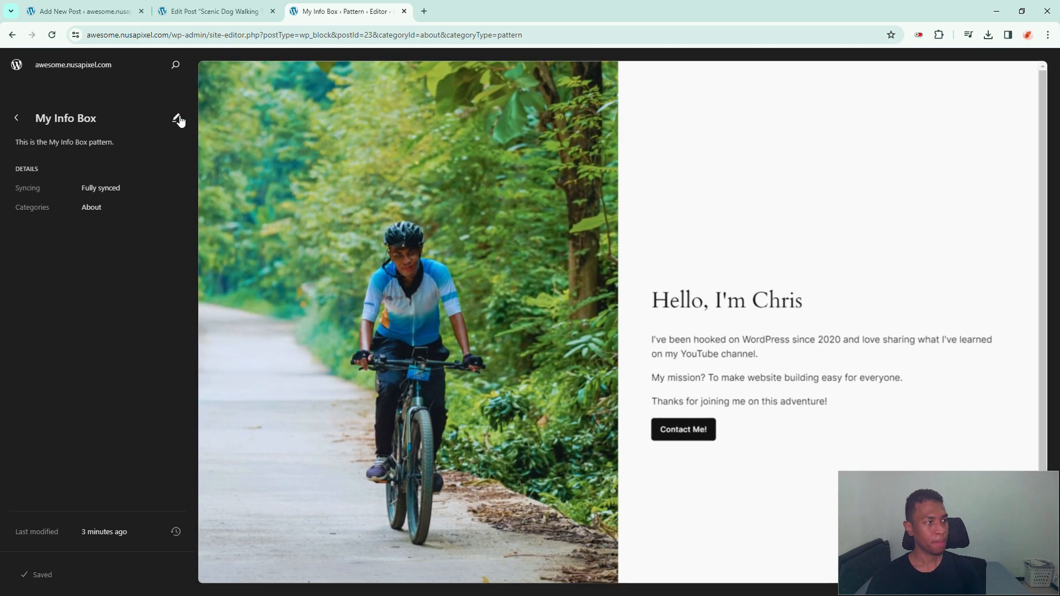
Step: Change the year in the pattern's first paragraph to 2024 and save "My Info Box"
{"action": "left_click", "coordinate": [743, 386]}
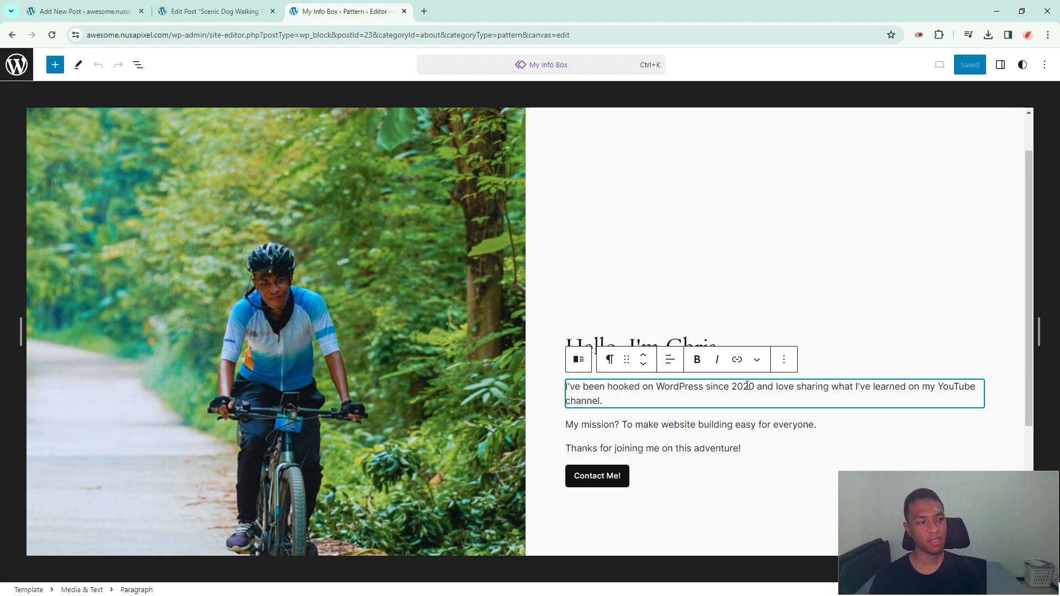
{"action": "key", "text": "Right"}
{"action": "key", "text": "BackSpace"}
{"action": "type", "text": "4"}
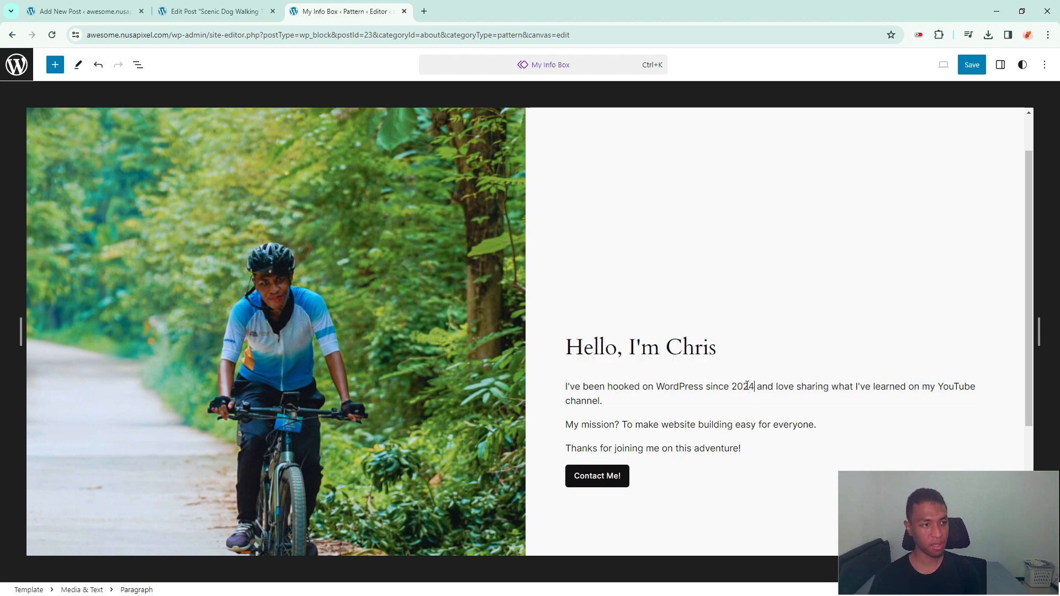
{"action": "left_click", "coordinate": [972, 64]}
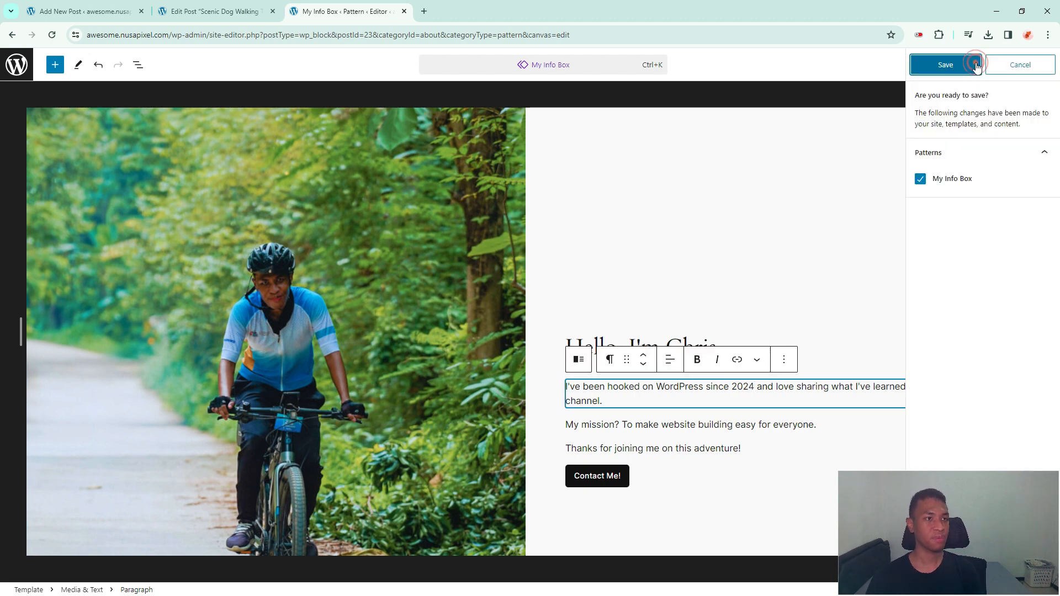
{"action": "left_click", "coordinate": [960, 65]}
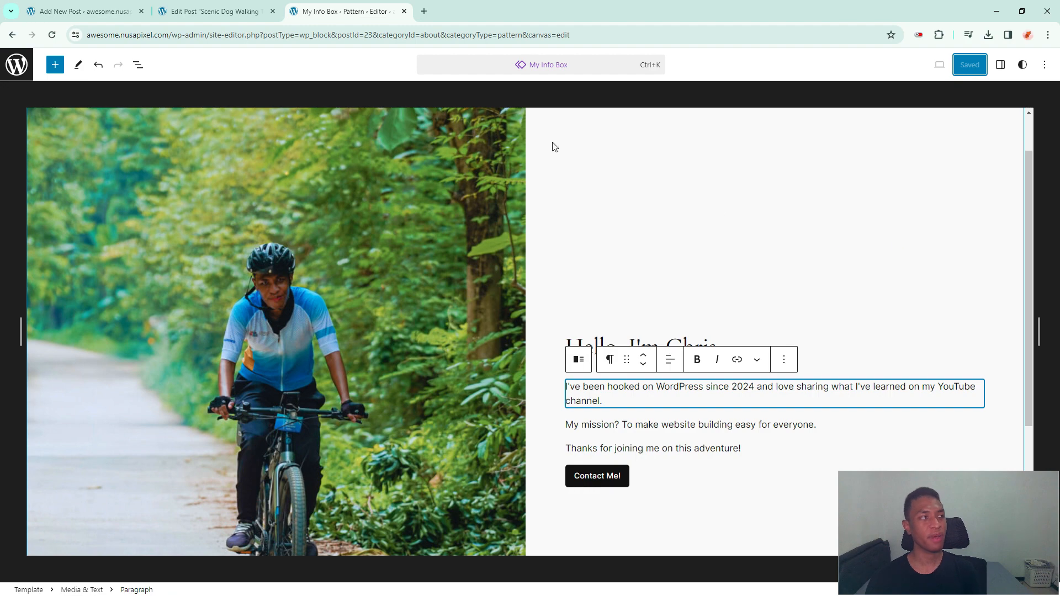
Step: Reload the dog walking post and check the year in the detached Media & Text block
{"action": "left_click", "coordinate": [229, 9]}
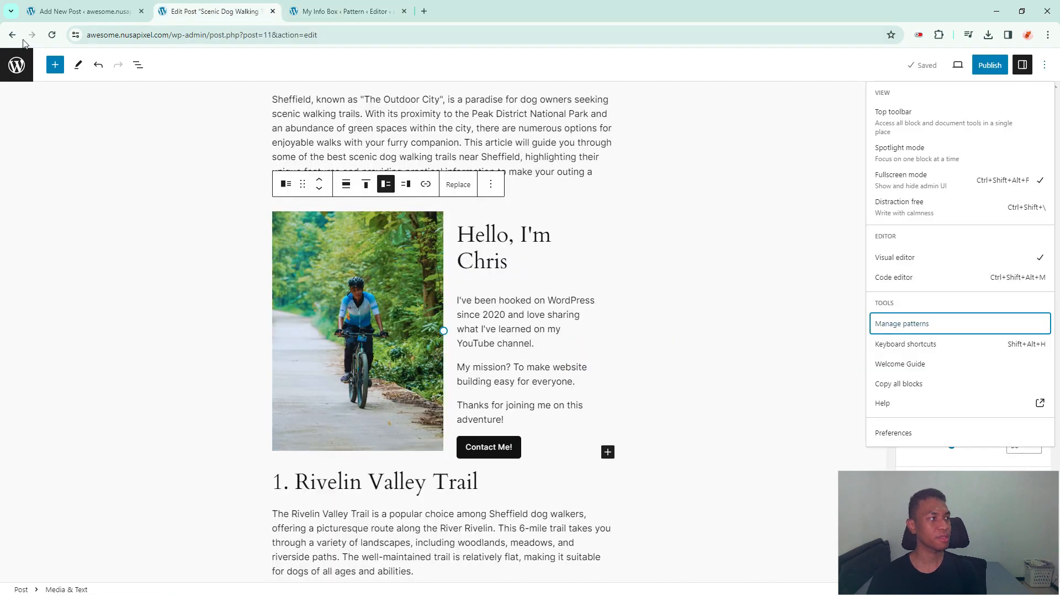
{"action": "left_click", "coordinate": [53, 36]}
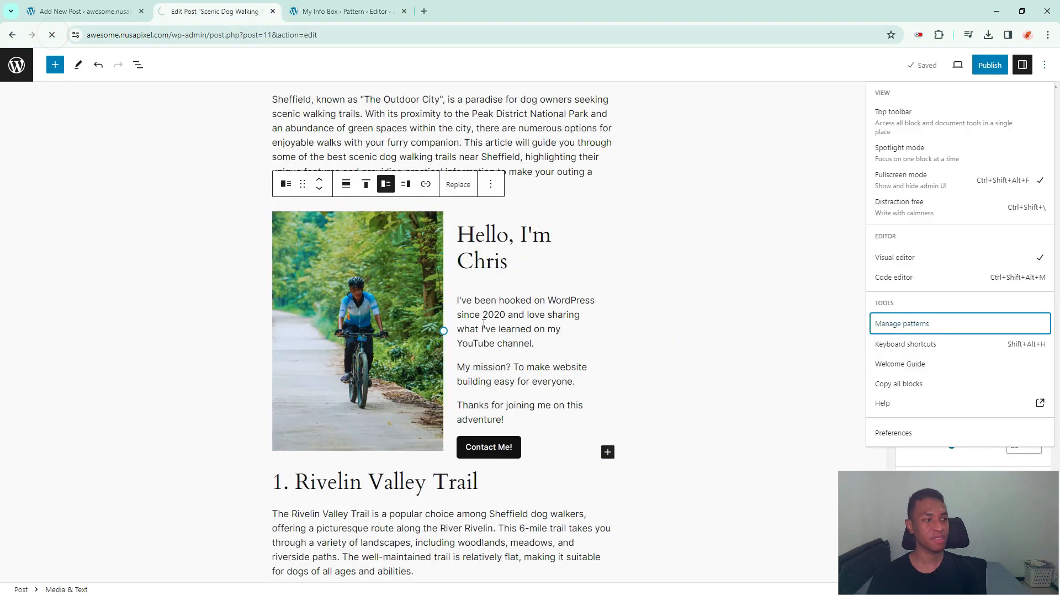
{"action": "left_click", "coordinate": [508, 317]}
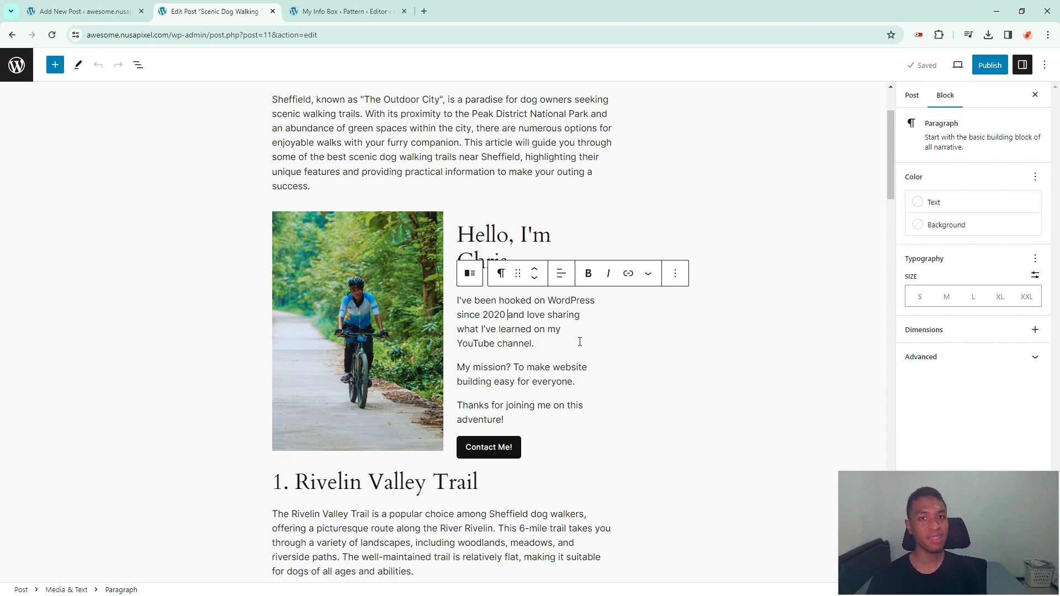
Step: Insert the synced "My Info Box" pattern above the Rivelin Valley Trail heading and compare it with the detached block
{"action": "left_click", "coordinate": [274, 483]}
{"action": "key", "text": "Return"}
{"action": "key", "text": "Up"}
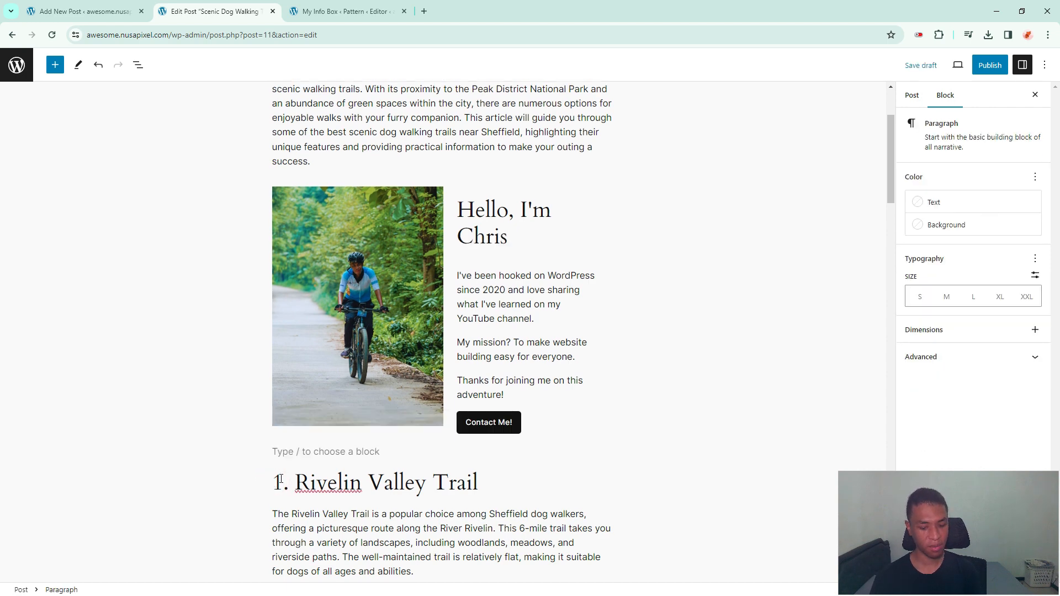
{"action": "type", "text": "/"}
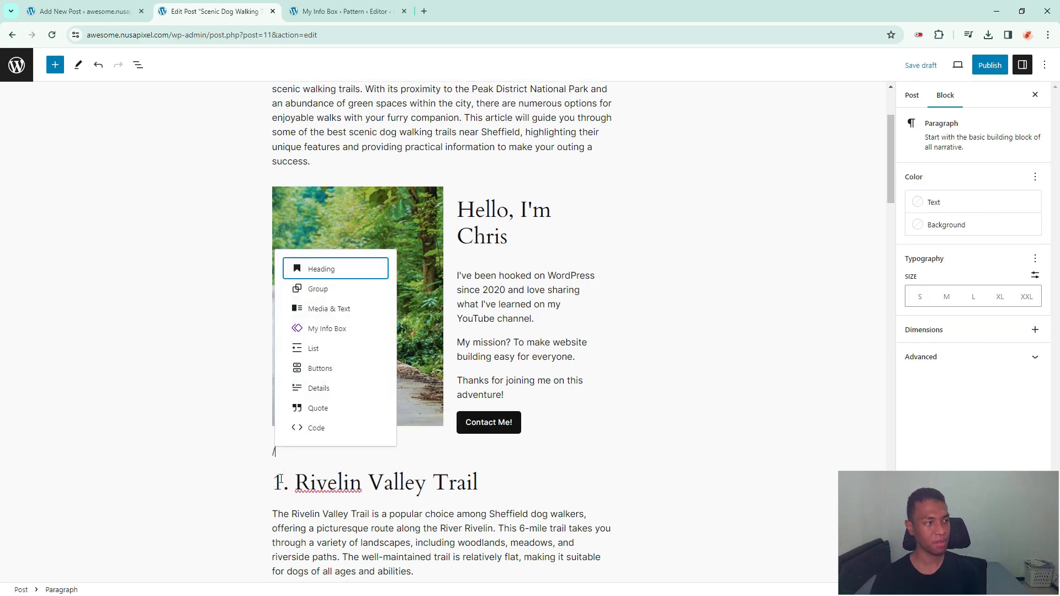
{"action": "left_click", "coordinate": [329, 331]}
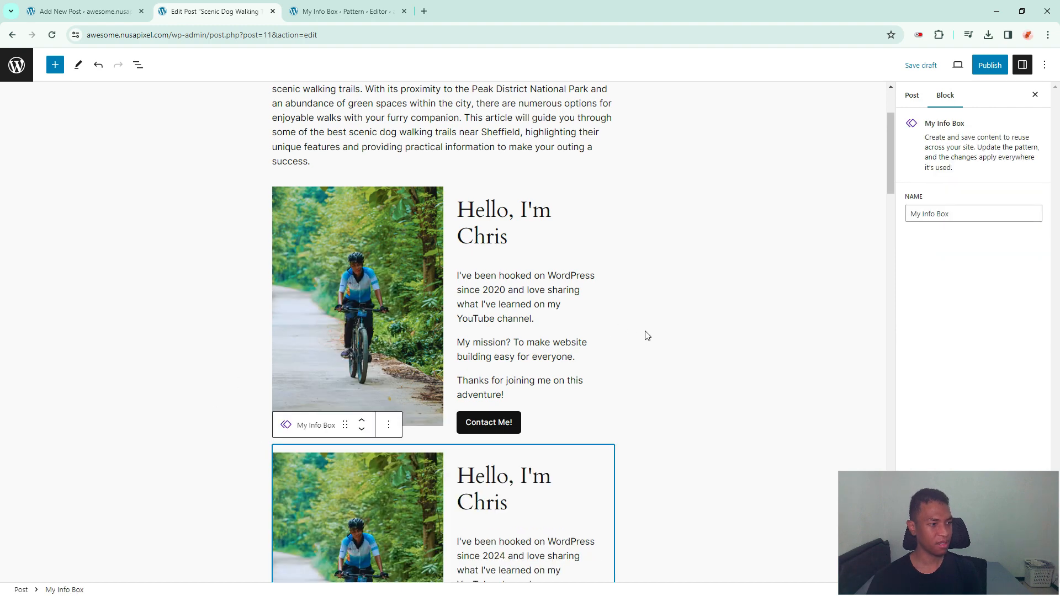
{"action": "scroll", "coordinate": [644, 333], "scroll_direction": "down", "scroll_amount": 2}
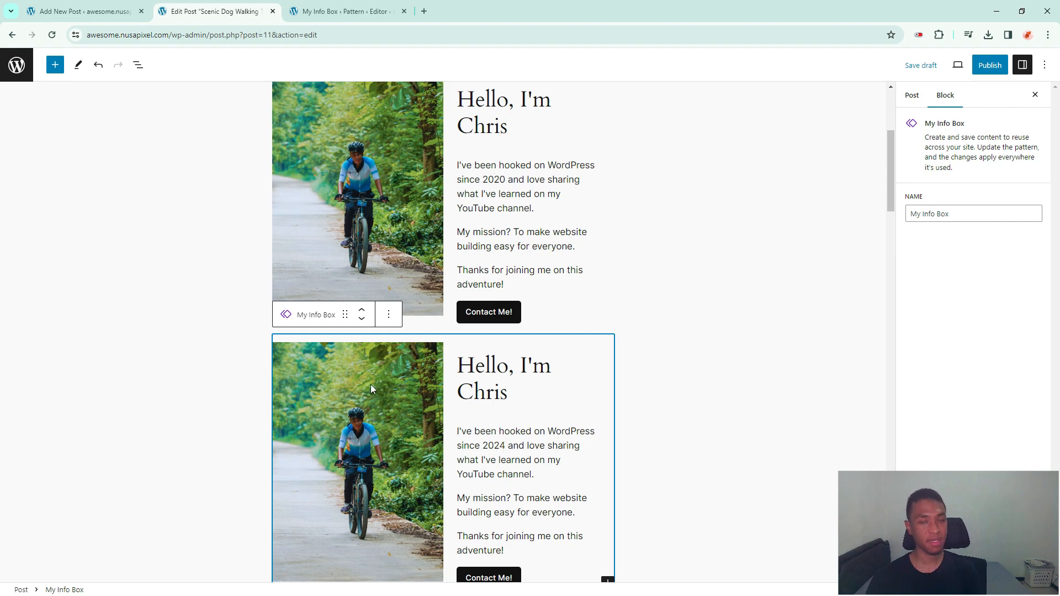
{"action": "left_click", "coordinate": [395, 170]}
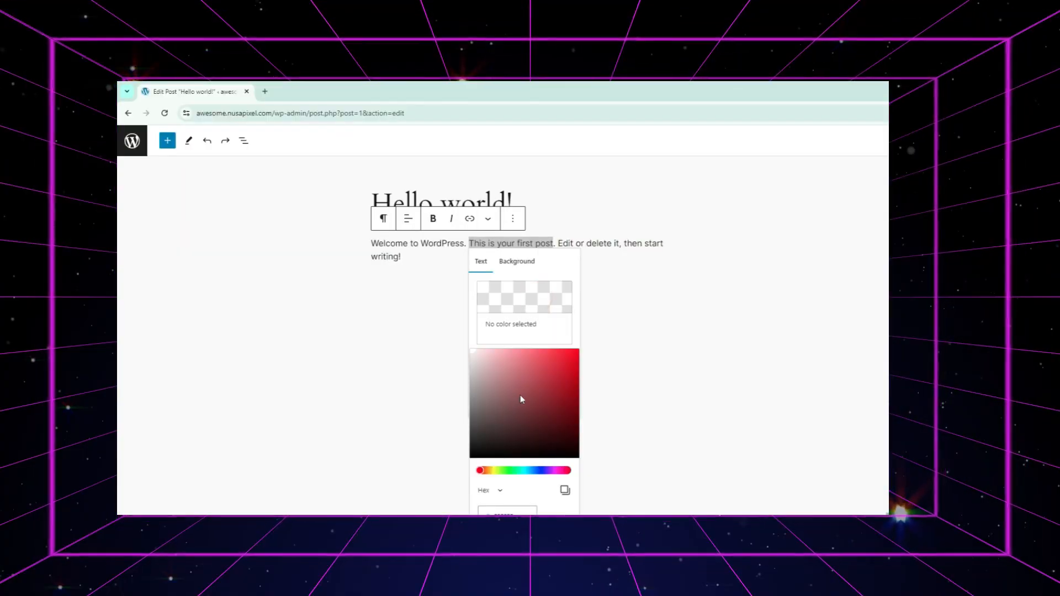
Step: Highlight "This is your first post" in the "Hello world!" post with red text and a light green background
{"action": "left_click_drag", "start_coordinate": [521, 397], "coordinate": [581, 343]}
{"action": "left_click", "coordinate": [516, 264]}
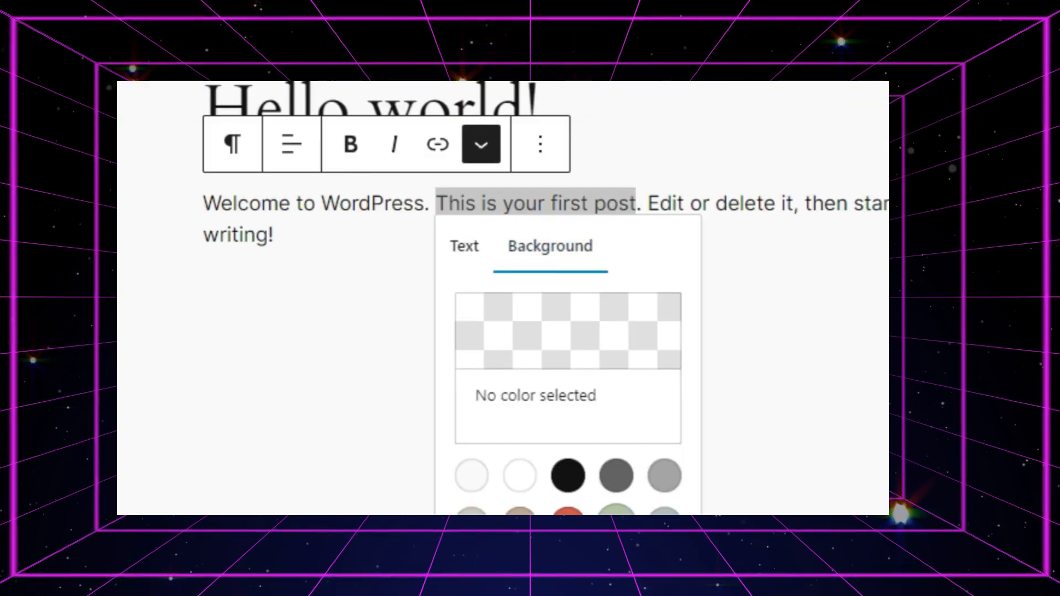
{"action": "left_click", "coordinate": [616, 519]}
{"action": "left_click", "coordinate": [711, 282]}
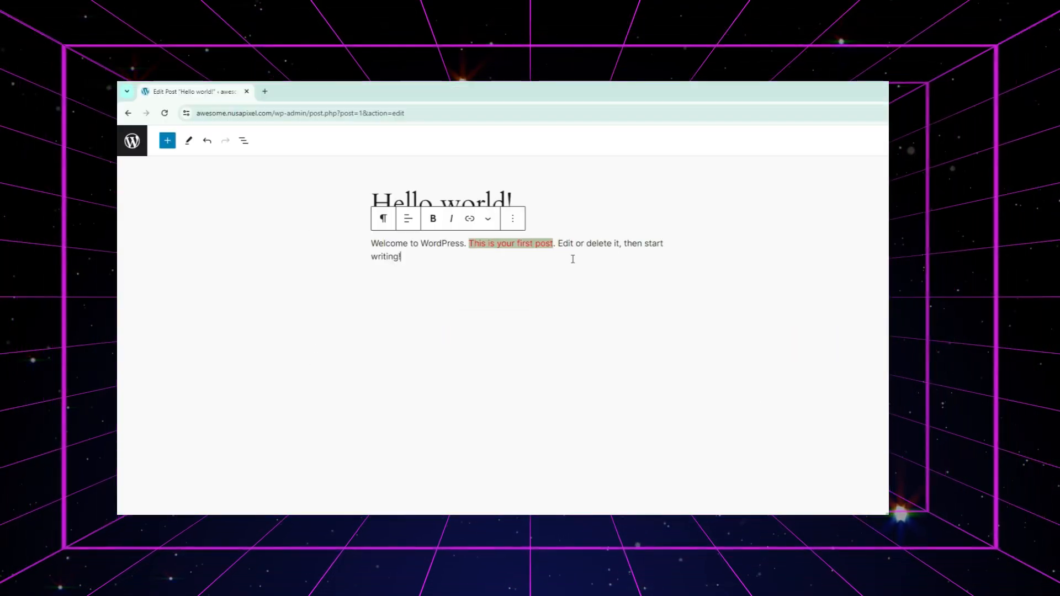
Step: Clear the text and background highlight colours from "This is your first post"
{"action": "left_click", "coordinate": [488, 219]}
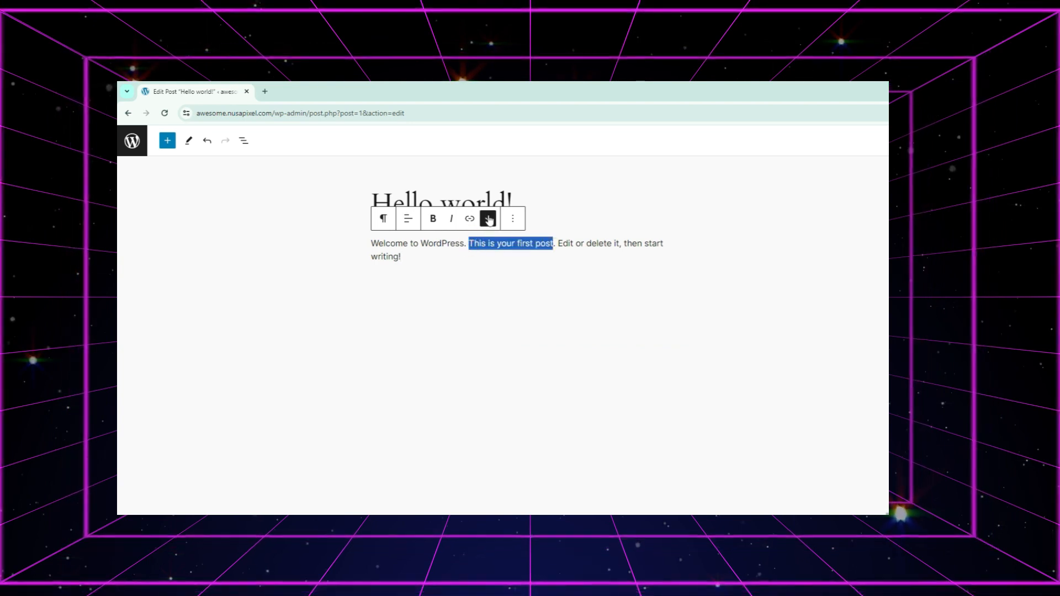
{"action": "left_click", "coordinate": [508, 264]}
{"action": "left_click", "coordinate": [559, 403]}
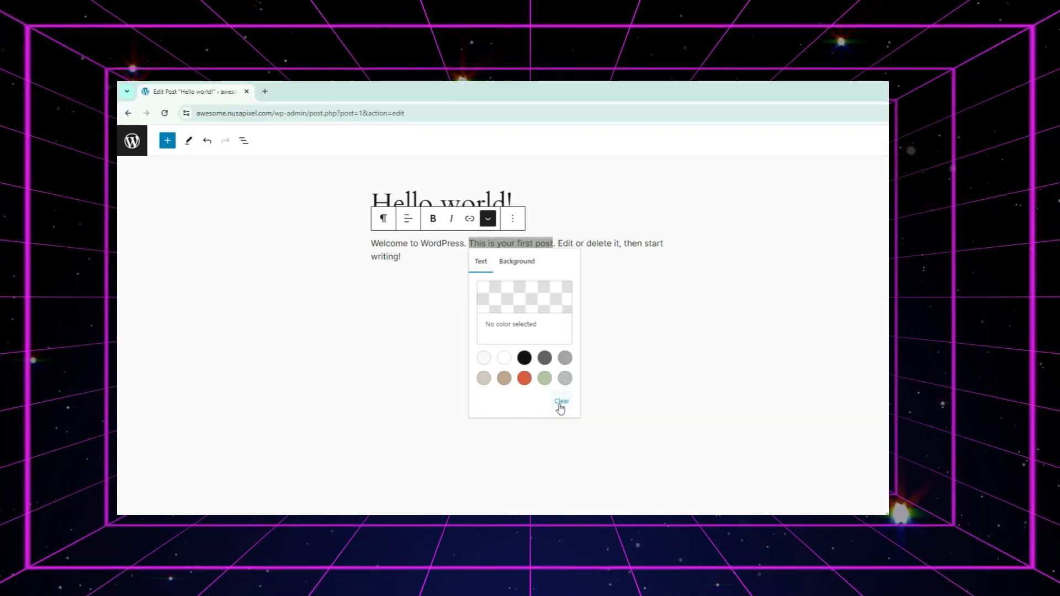
{"action": "left_click", "coordinate": [516, 261]}
{"action": "left_click", "coordinate": [561, 402]}
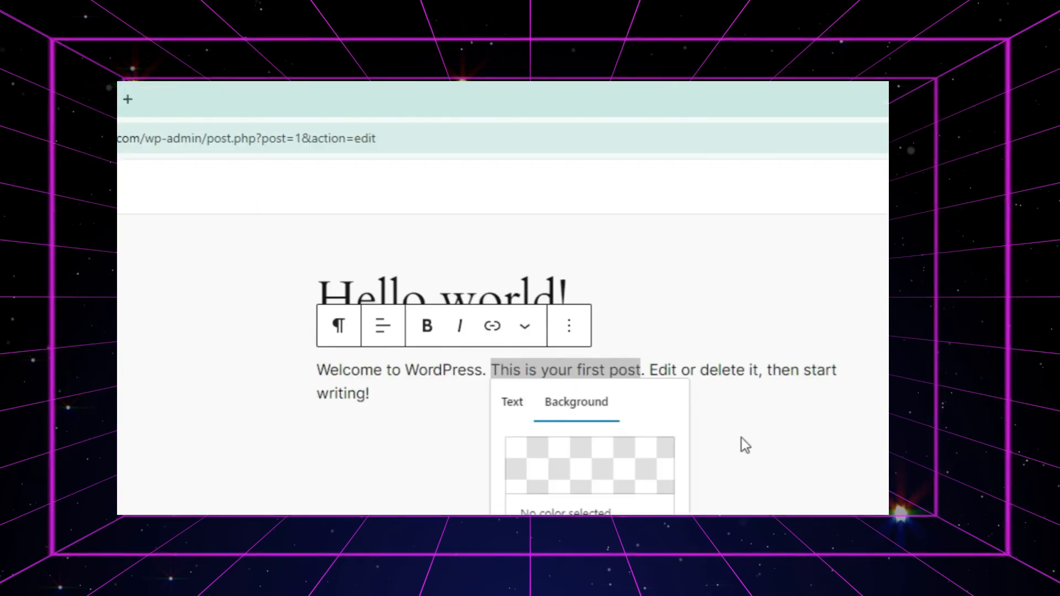